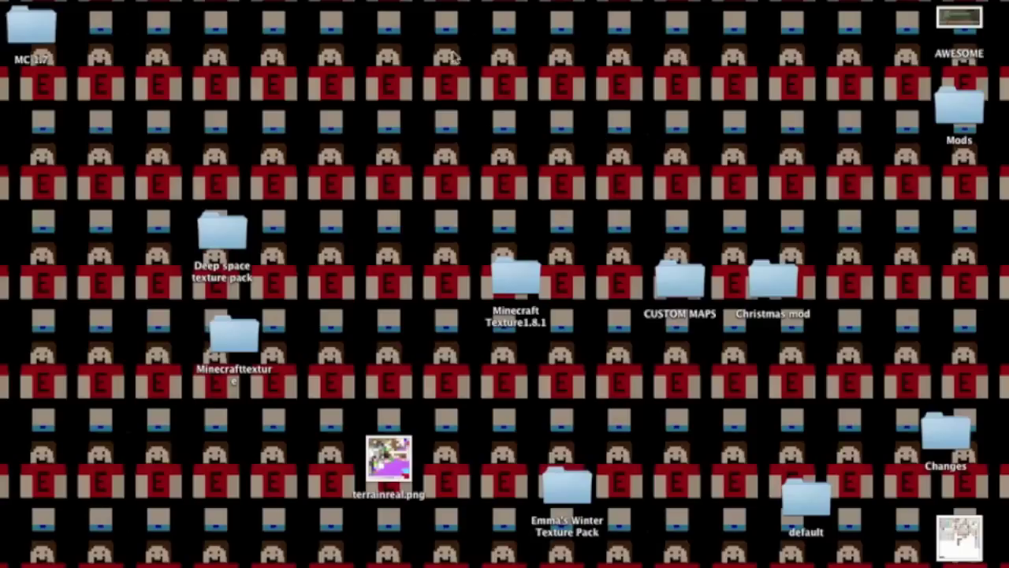
{"action": "left_click_drag", "start_coordinate": [418, 68], "coordinate": [397, 282]}
{"action": "mouse_move", "coordinate": [439, 555]}
{"action": "left_click_drag", "start_coordinate": [182, 35], "coordinate": [618, 177]}
{"action": "left_click_drag", "start_coordinate": [583, 204], "coordinate": [543, 122]}
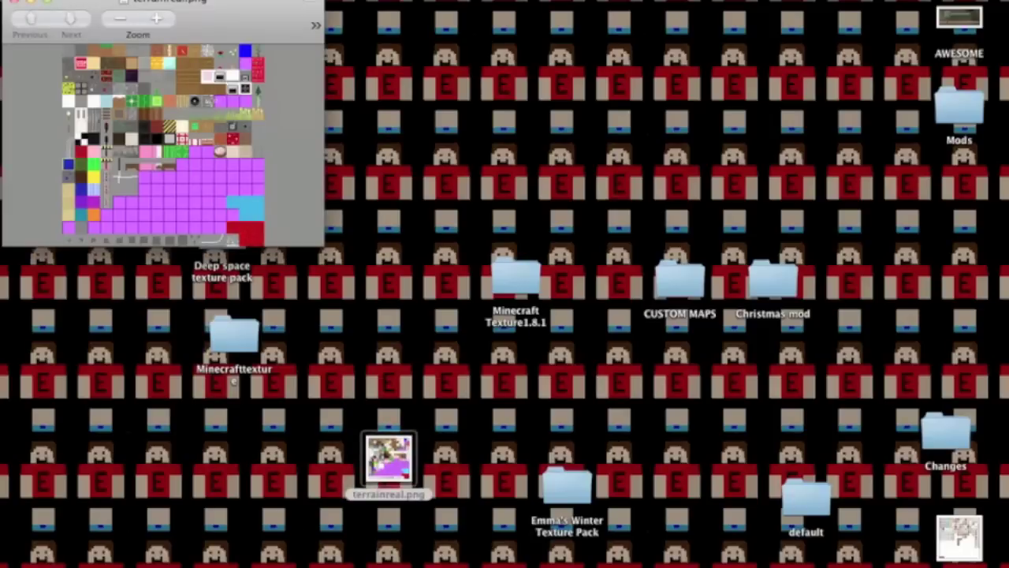
{"action": "left_click_drag", "start_coordinate": [128, 88], "coordinate": [105, 251]}
{"action": "left_click", "coordinate": [49, 165]}
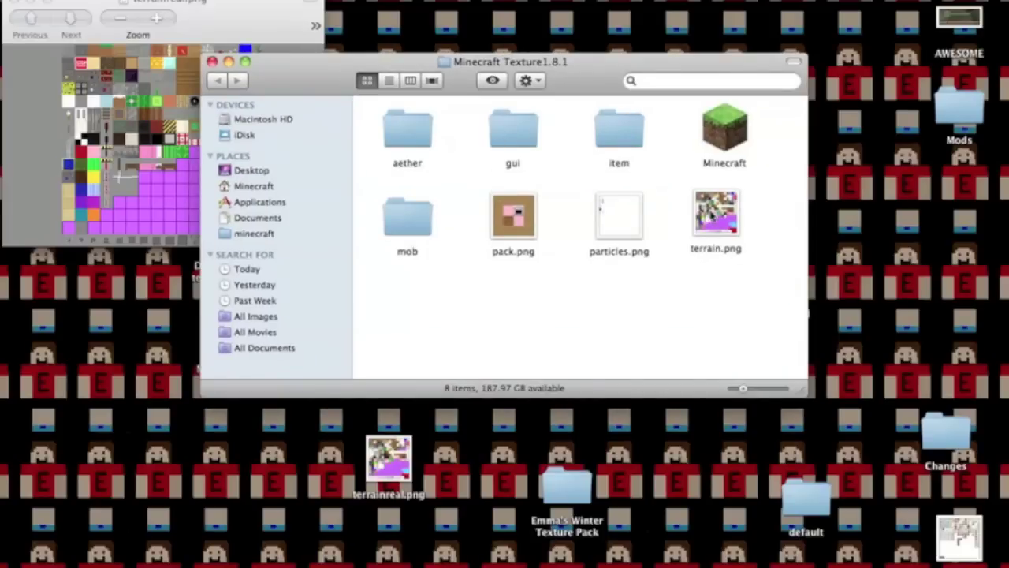
Close the Minecraft Texture1.8.1 folder window, and find the default terrain image in the minecraft.jar folder through a system search for minecraft.
{"action": "key", "text": "super+w"}
{"action": "left_click", "coordinate": [610, 155]}
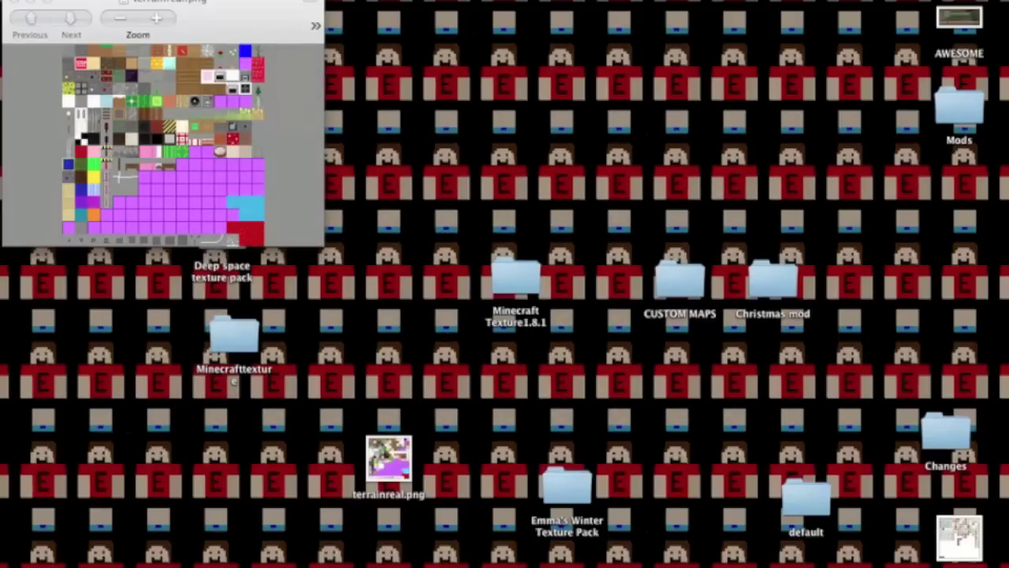
{"action": "key", "text": "super+space"}
{"action": "type", "text": "quick"}
{"action": "type", "text": "minecraft"}
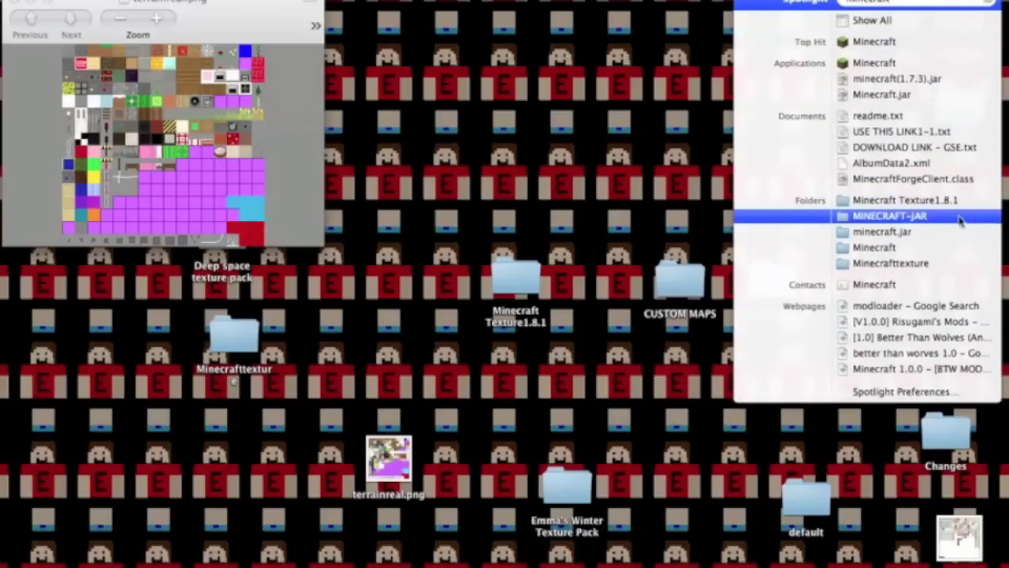
{"action": "left_click", "coordinate": [955, 230]}
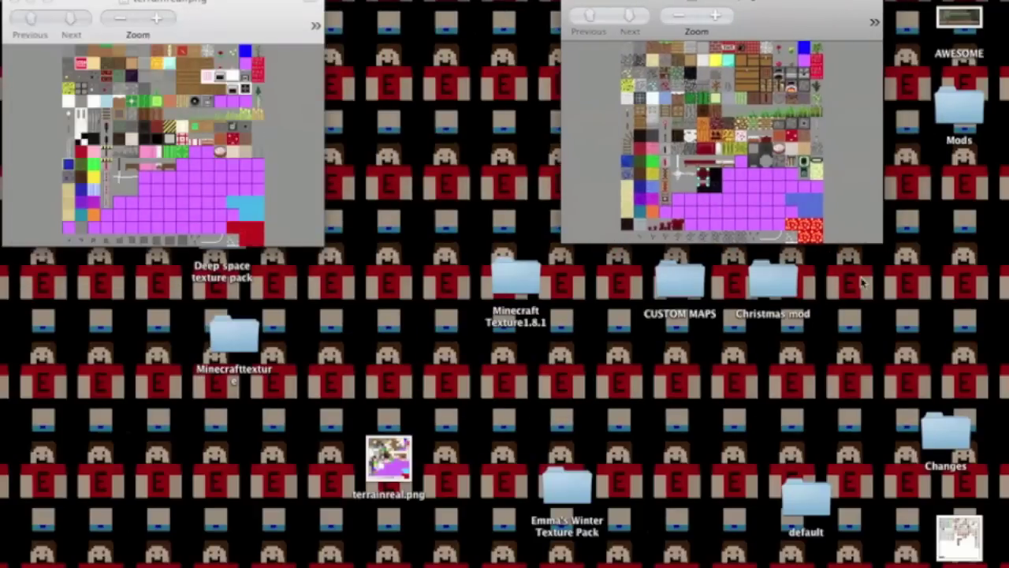
Enlarge the default terrain image's window, zoom in two levels and place it beside terrainreal.png with its top rows in view.
{"action": "left_click_drag", "start_coordinate": [880, 241], "coordinate": [1008, 566]}
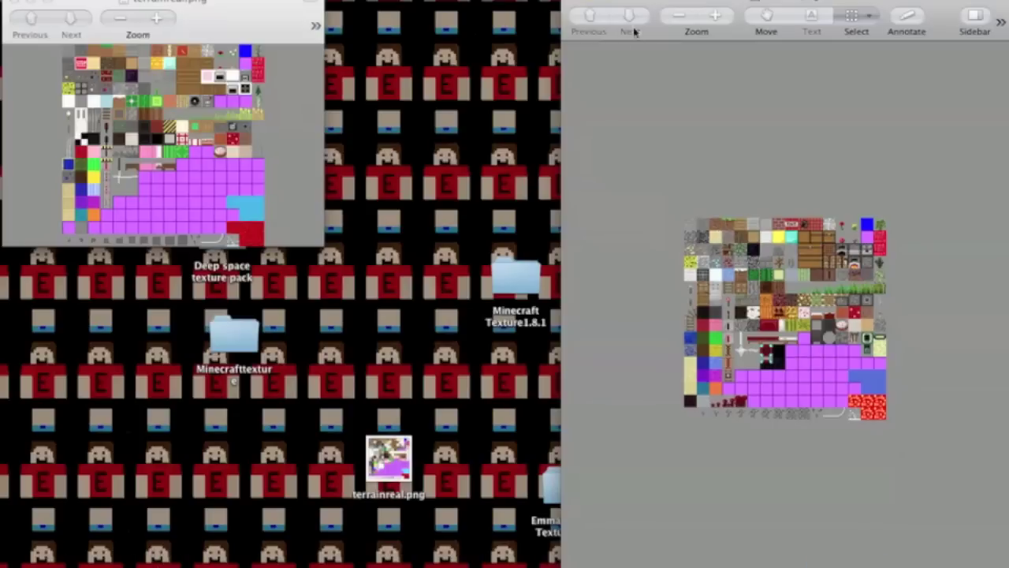
{"action": "left_click", "coordinate": [716, 16]}
{"action": "left_click", "coordinate": [716, 16]}
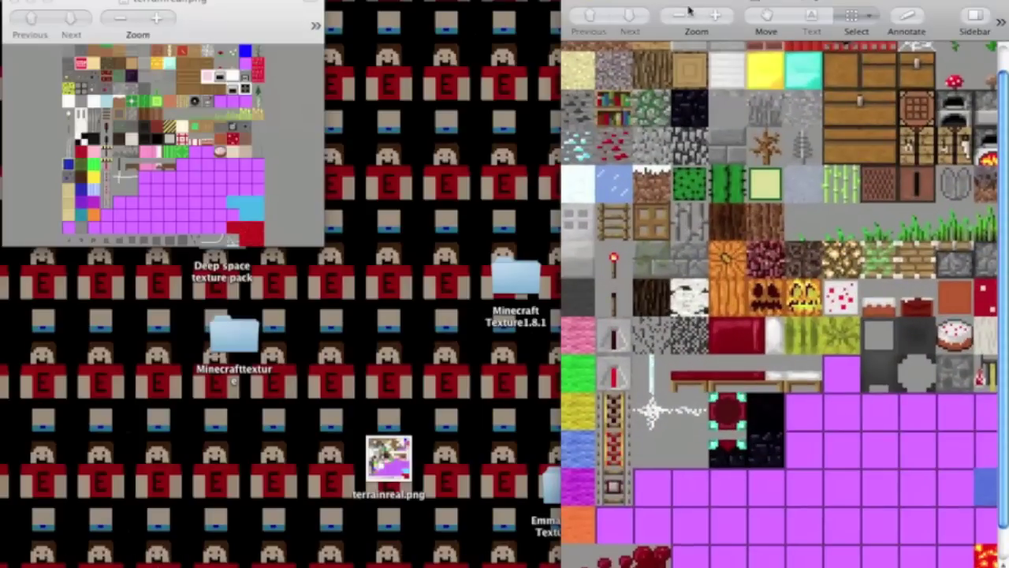
{"action": "left_click_drag", "start_coordinate": [690, 11], "coordinate": [558, 11]}
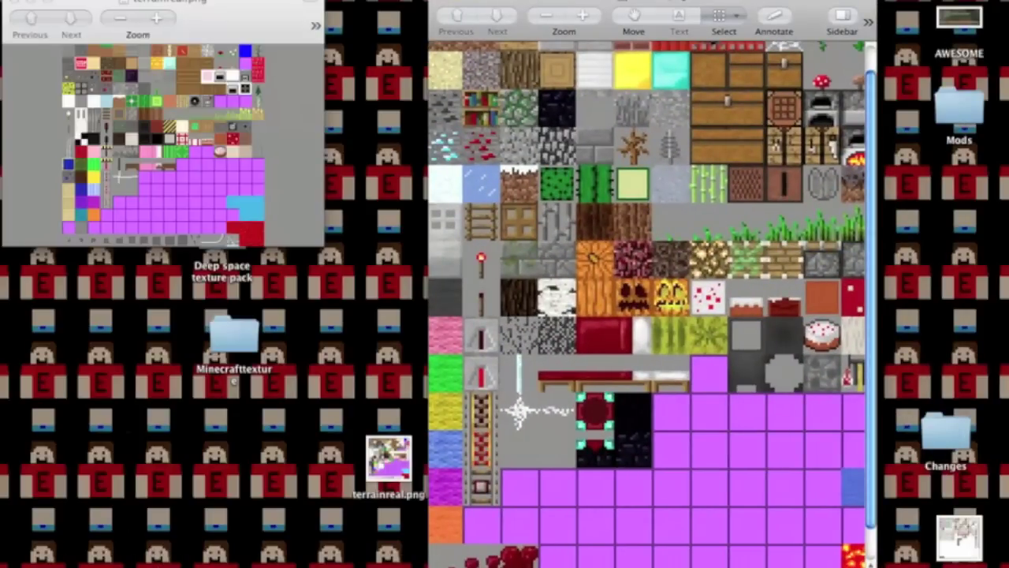
{"action": "left_click_drag", "start_coordinate": [874, 565], "coordinate": [1007, 564]}
{"action": "left_click_drag", "start_coordinate": [537, 3], "coordinate": [533, 3]}
{"action": "scroll", "coordinate": [567, 106], "scroll_direction": "up", "scroll_amount": 2}
Zoom in two levels on terrainreal.png and enlarge its window to the full screen height.
{"action": "left_click", "coordinate": [118, 138]}
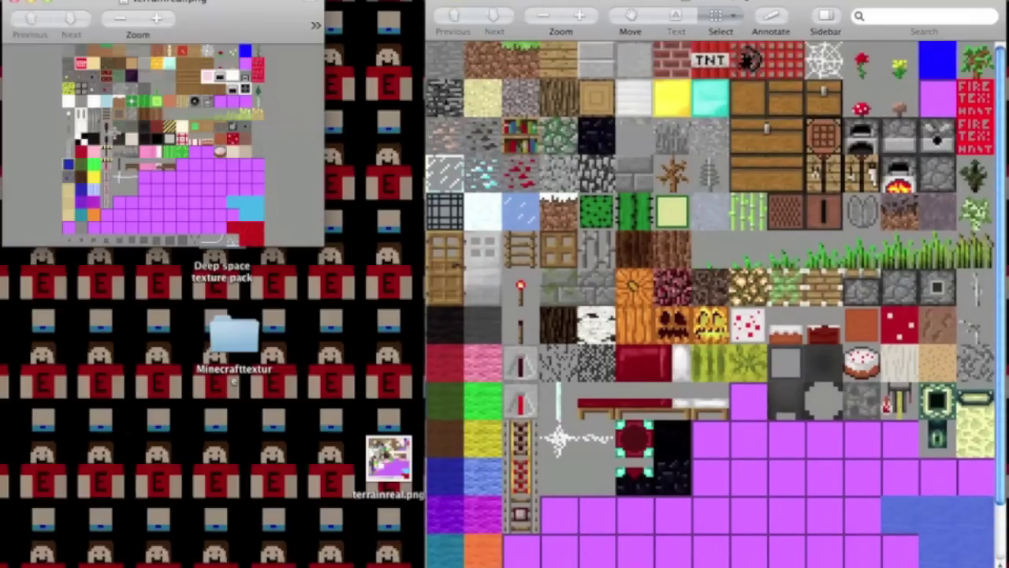
{"action": "left_click", "coordinate": [160, 26]}
{"action": "left_click", "coordinate": [160, 26]}
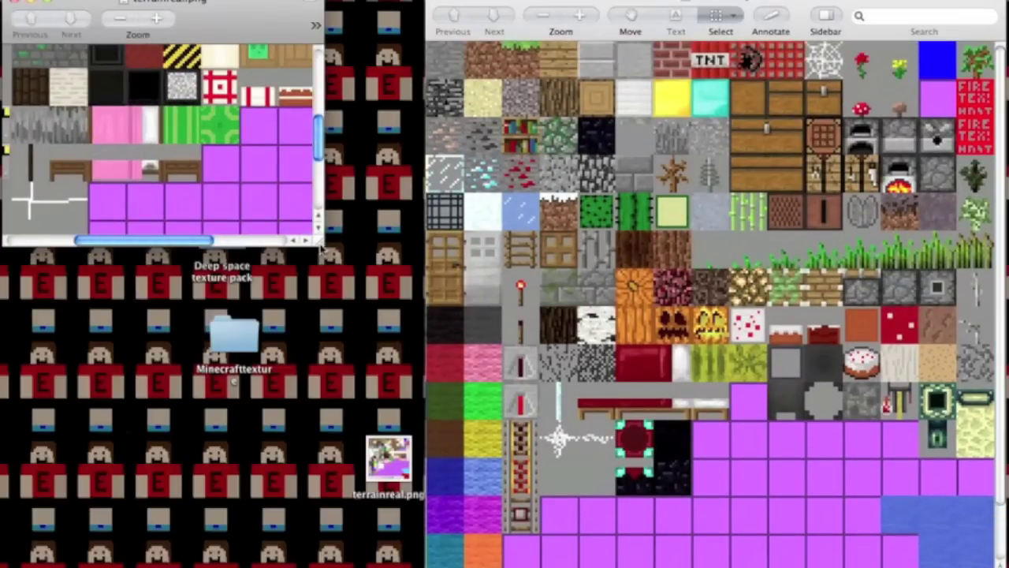
{"action": "left_click_drag", "start_coordinate": [322, 250], "coordinate": [626, 564]}
{"action": "left_click", "coordinate": [704, 487]}
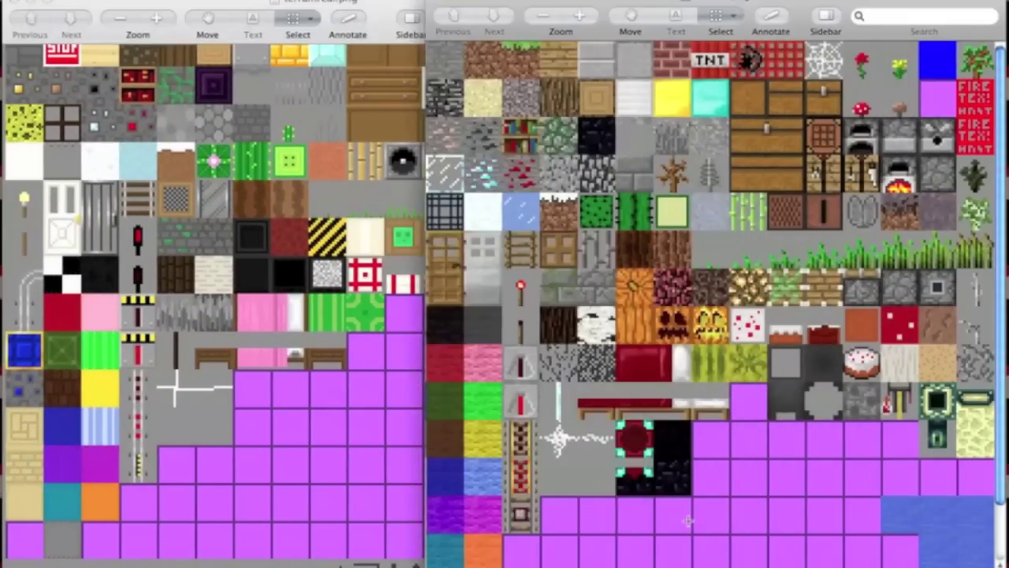
Reposition and widen the default terrain window so its texture grid can be compared with the top rows of terrainreal.png.
{"action": "left_click_drag", "start_coordinate": [498, 2], "coordinate": [476, 3]}
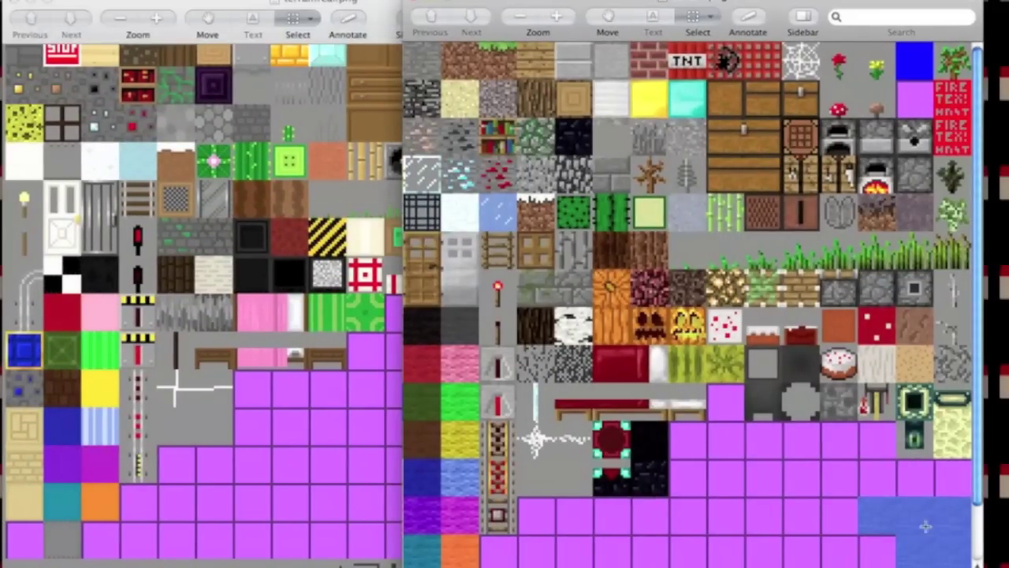
{"action": "mouse_move", "coordinate": [891, 562]}
{"action": "left_click_drag", "start_coordinate": [977, 563], "coordinate": [997, 565]}
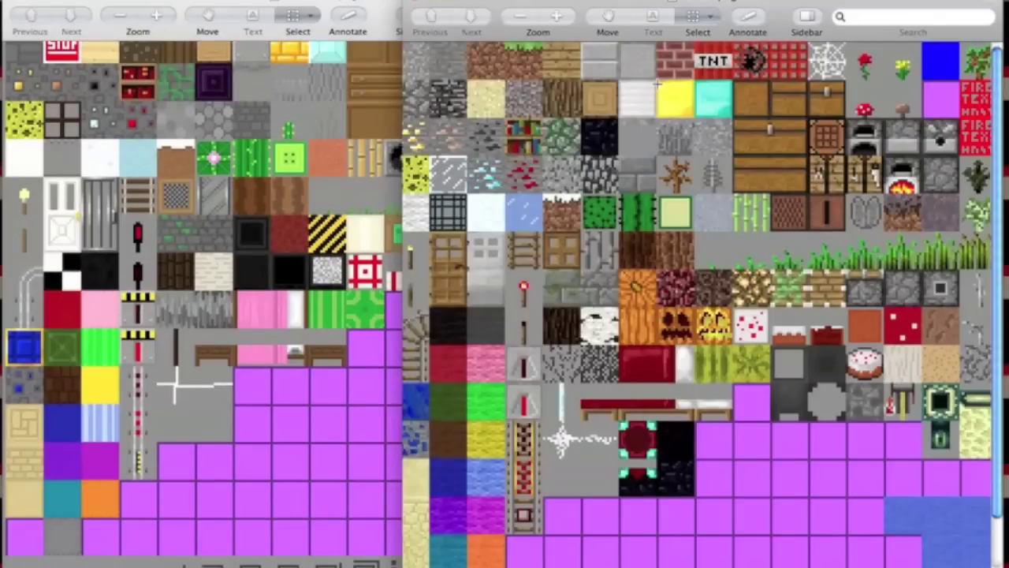
{"action": "left_click_drag", "start_coordinate": [706, 4], "coordinate": [711, 4]}
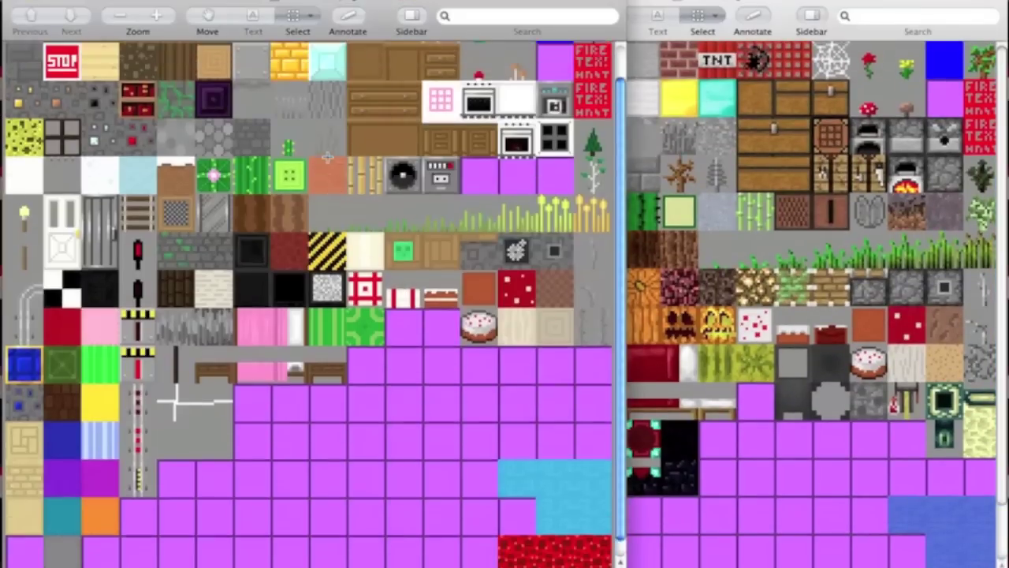
{"action": "scroll", "coordinate": [327, 158], "scroll_direction": "up", "scroll_amount": 3}
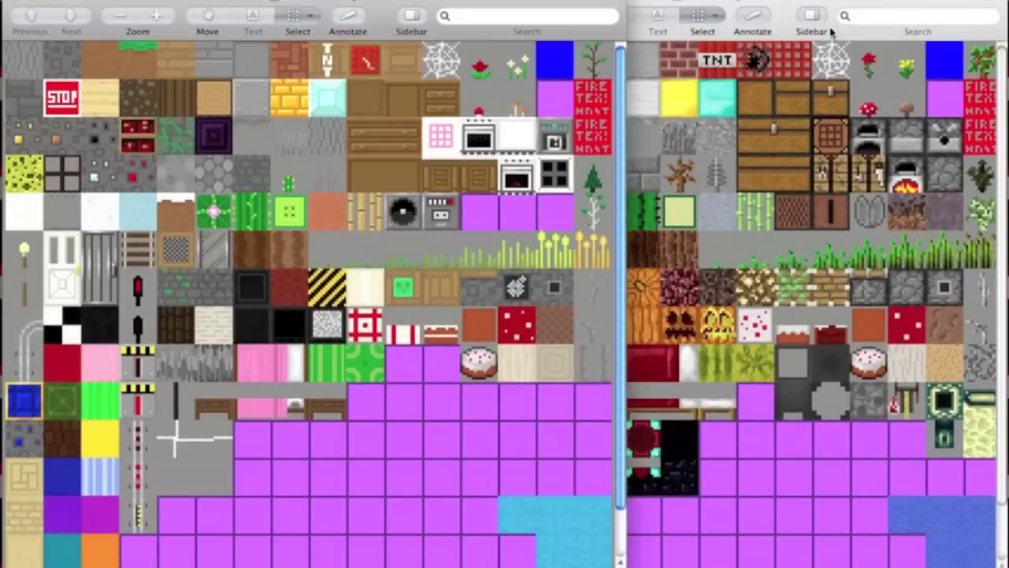
Select the two-column block of coloured wool tiles, from black and grey down to cyan and orange, in the default terrain image.
{"action": "left_click", "coordinate": [788, 173]}
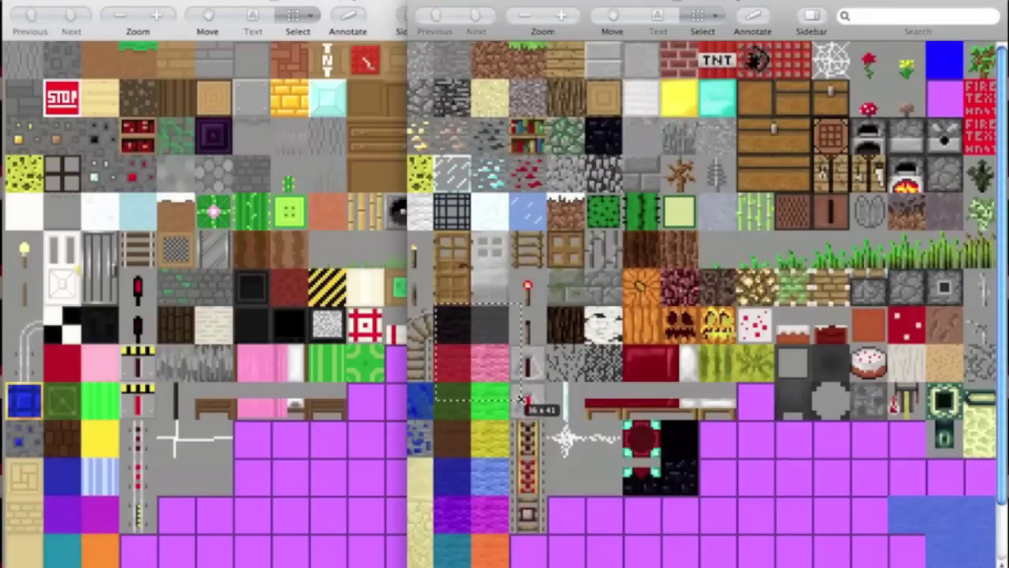
{"action": "left_click_drag", "start_coordinate": [505, 485], "coordinate": [513, 506]}
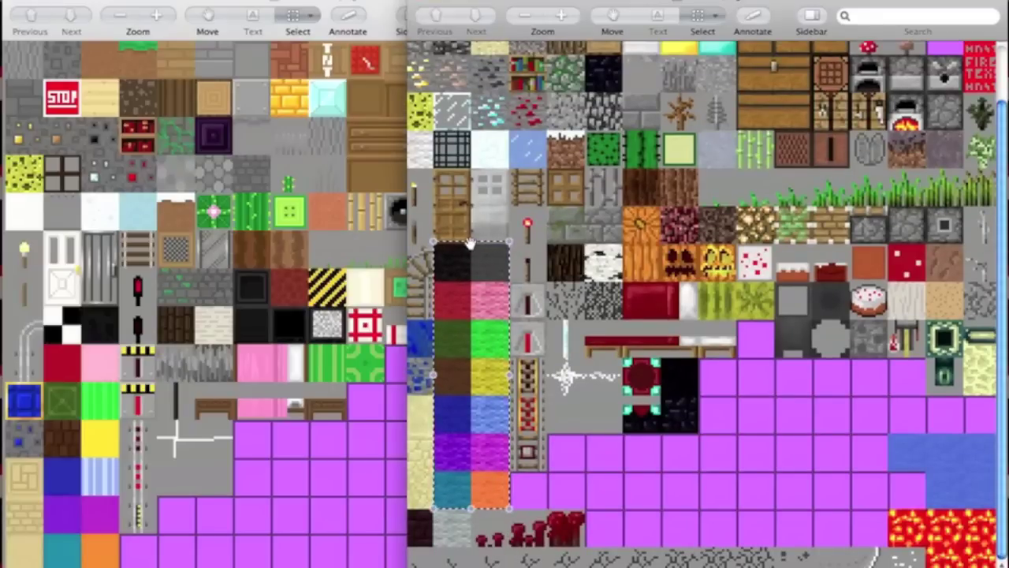
{"action": "left_click_drag", "start_coordinate": [472, 243], "coordinate": [472, 246]}
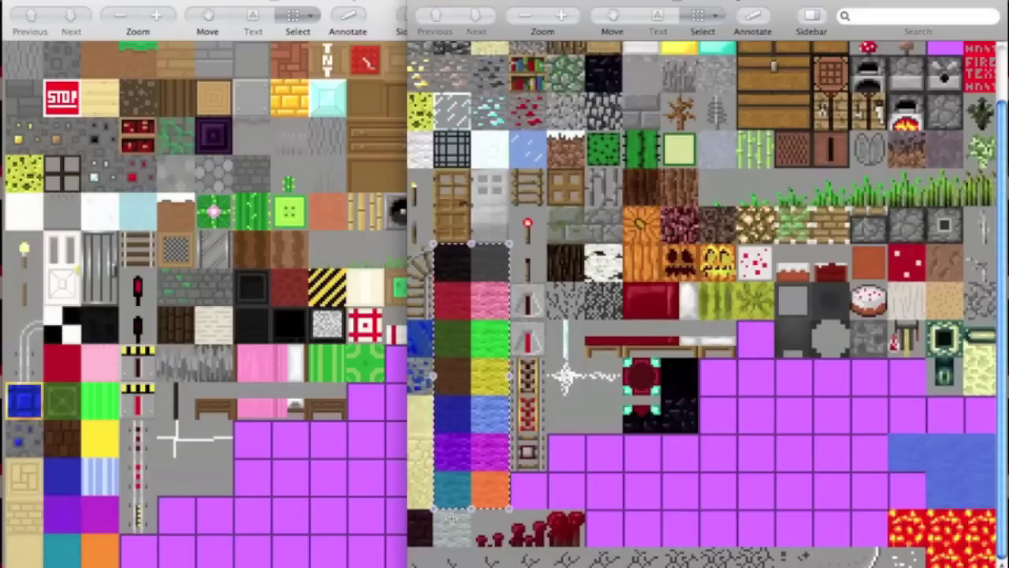
Crop the default terrain image to the selected wool tiles and copy them.
{"action": "key", "text": "super+k"}
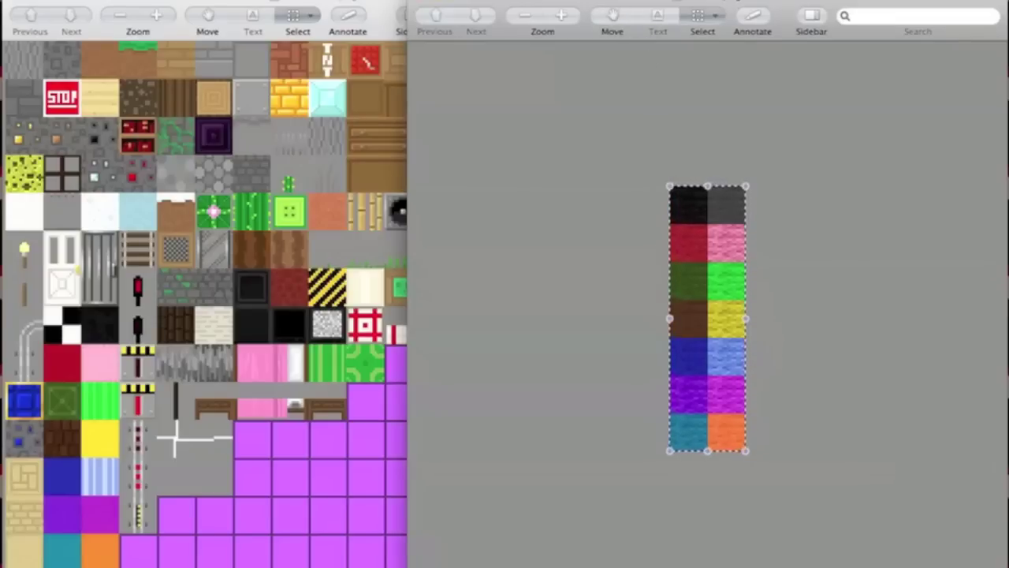
{"action": "left_click", "coordinate": [144, 1]}
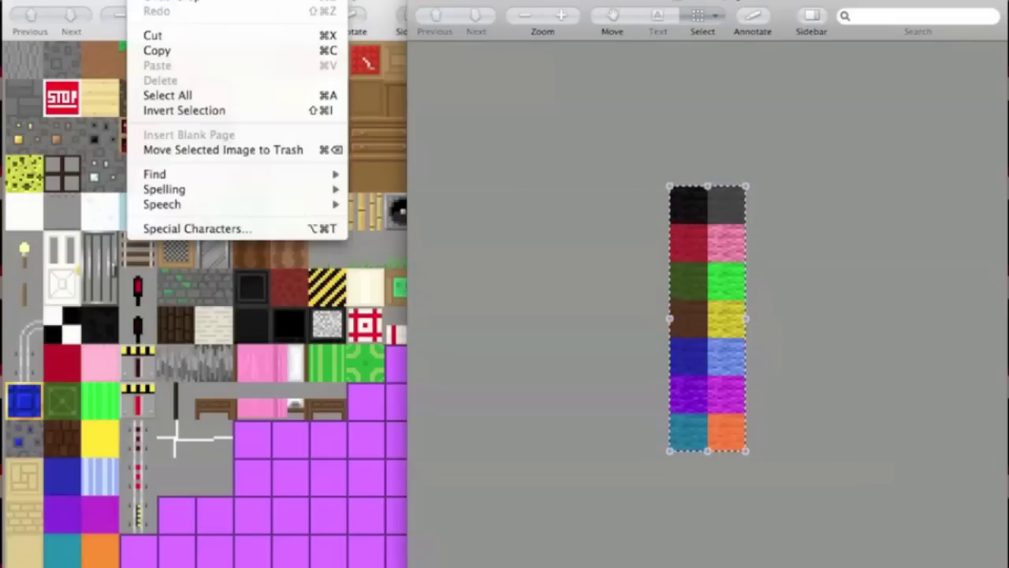
{"action": "left_click", "coordinate": [177, 50]}
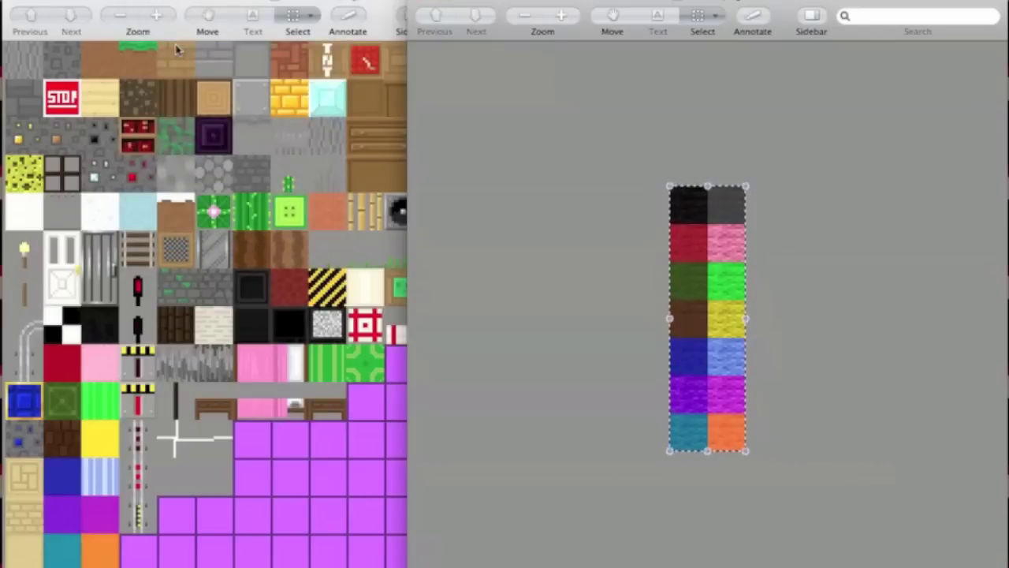
Try pasting the copied wool tiles over the matching coloured wool tiles in terrainreal.png.
{"action": "scroll", "coordinate": [172, 102], "scroll_direction": "down", "scroll_amount": 2}
{"action": "left_click", "coordinate": [175, 1]}
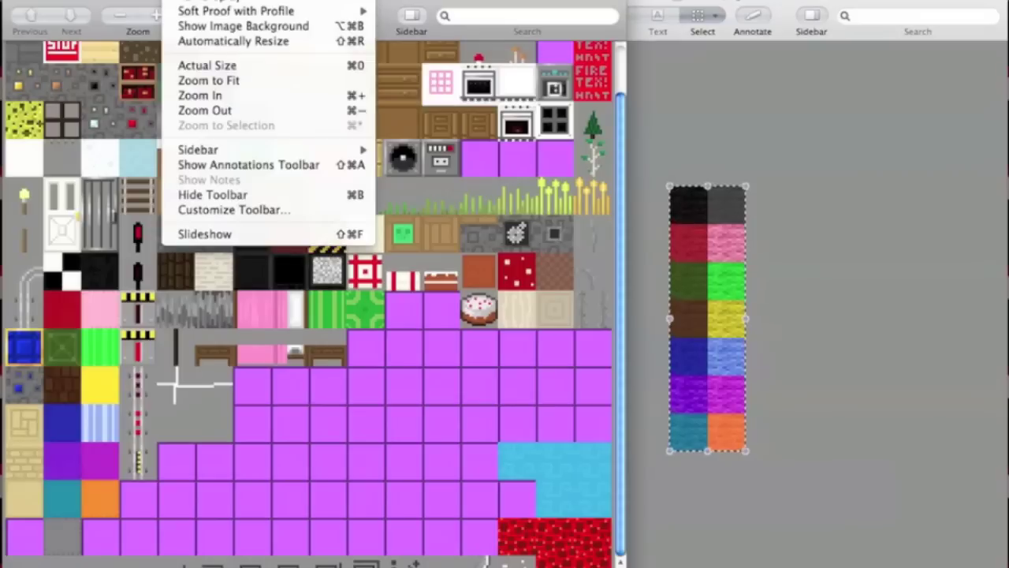
{"action": "mouse_move", "coordinate": [144, 1]}
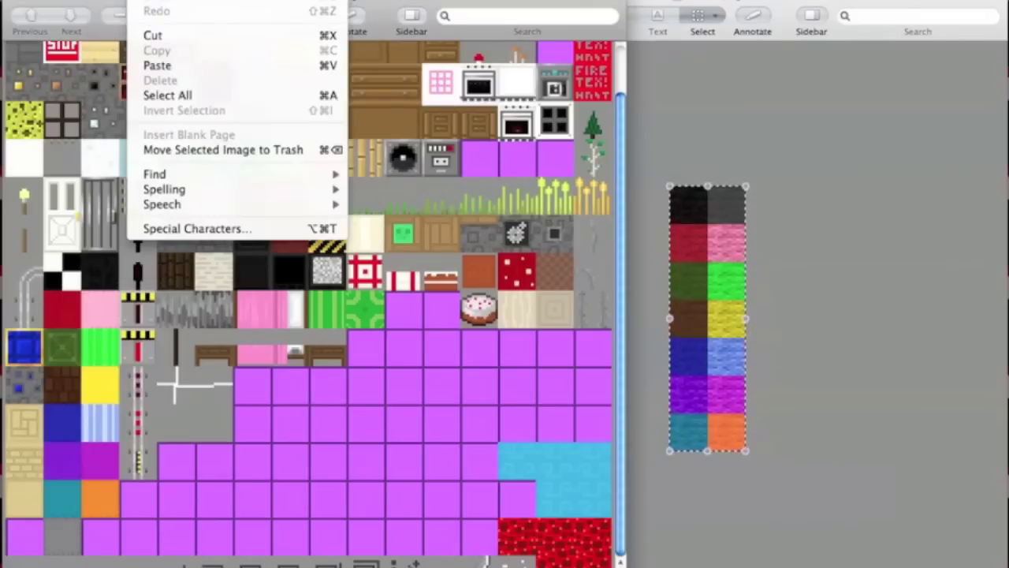
{"action": "left_click", "coordinate": [164, 66]}
{"action": "left_click_drag", "start_coordinate": [6, 440], "coordinate": [61, 369]}
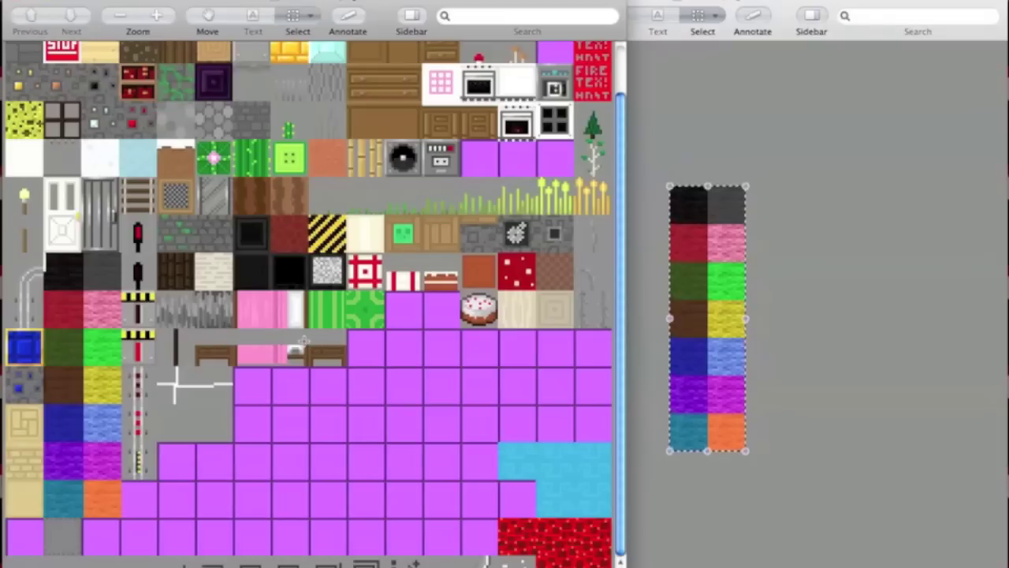
{"action": "key", "text": "super+z"}
Paste the copied wool tiles into terrainreal.png and align them exactly over its own two columns of wool tiles.
{"action": "left_click", "coordinate": [809, 296]}
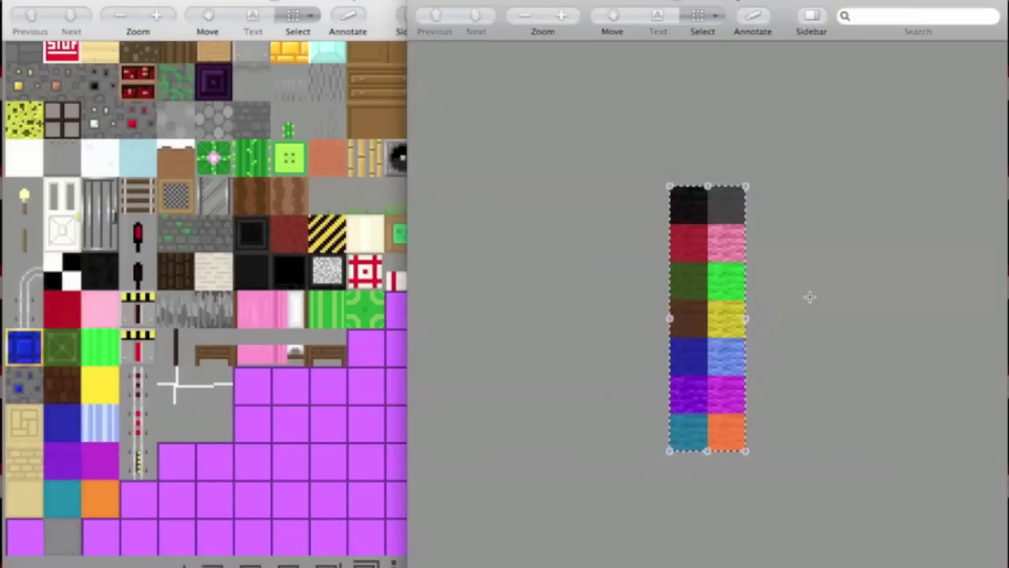
{"action": "left_click", "coordinate": [142, 301]}
{"action": "key", "text": "super+v"}
{"action": "left_click_drag", "start_coordinate": [33, 510], "coordinate": [70, 434]}
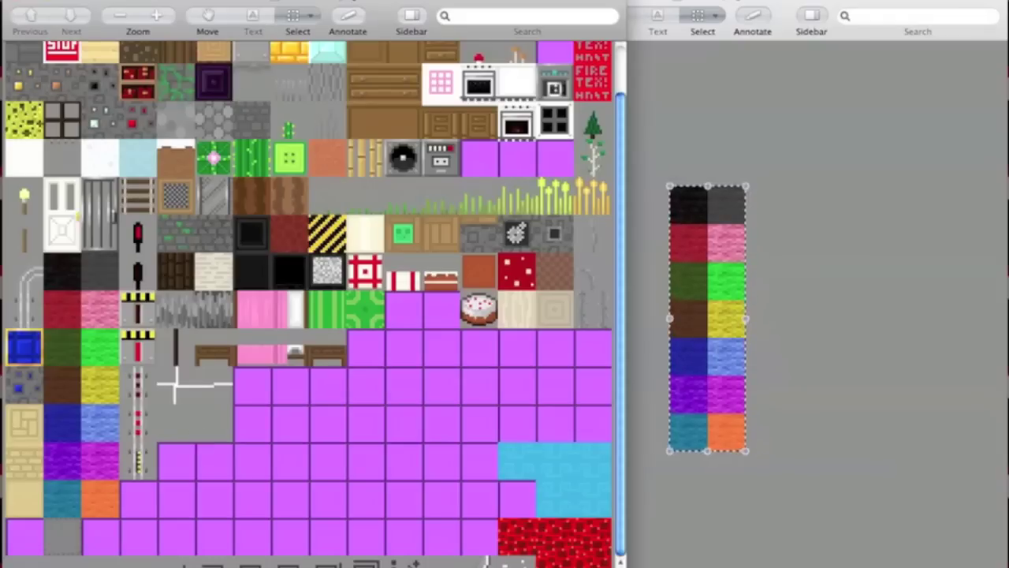
Undo the crop of the default terrain image and close its window.
{"action": "left_click", "coordinate": [778, 78]}
{"action": "key", "text": "super+z"}
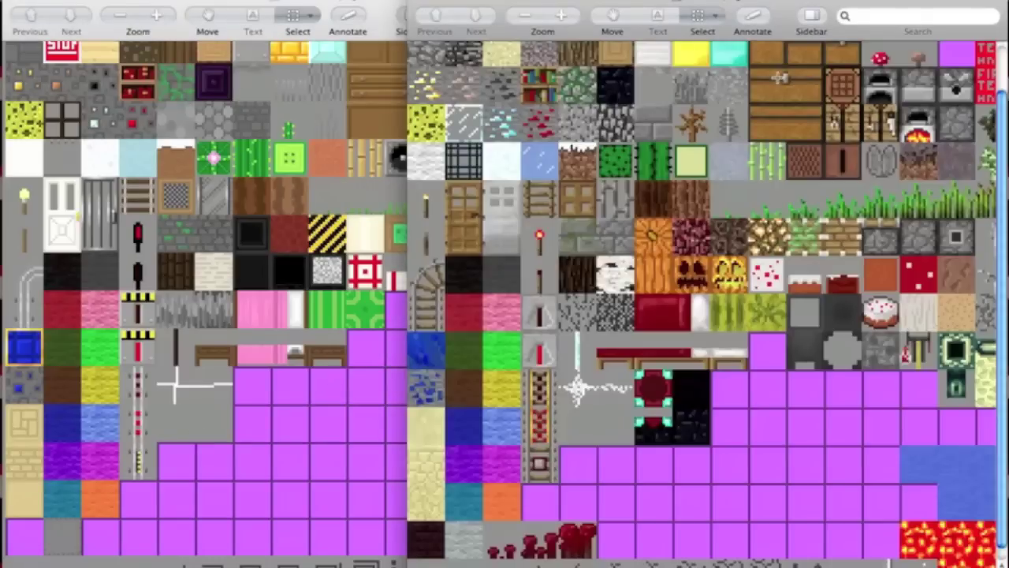
{"action": "key", "text": "super+w"}
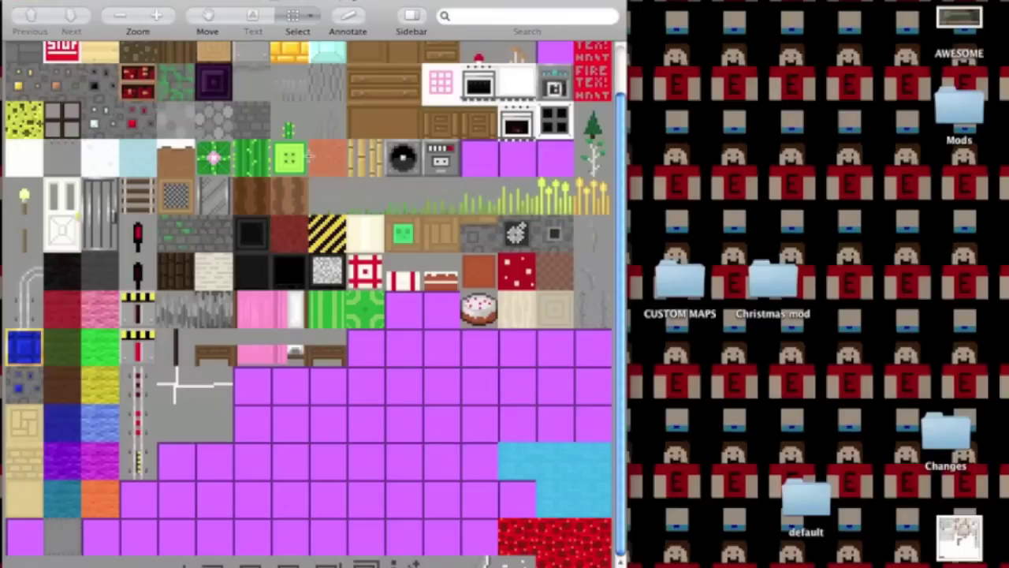
Save a copy of the edited texture image to the Desktop as terrain4.png.
{"action": "left_click", "coordinate": [118, 0]}
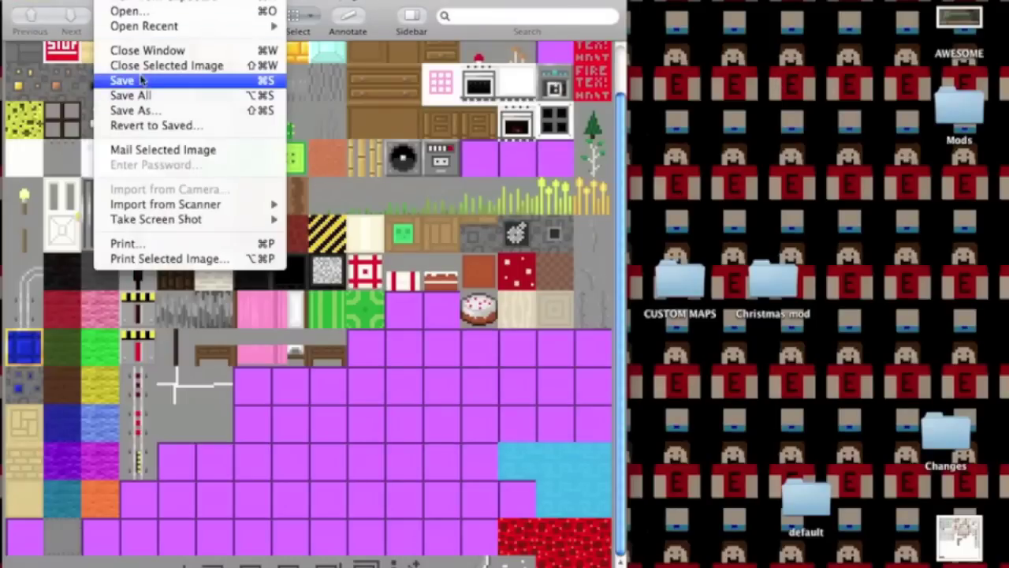
{"action": "left_click", "coordinate": [134, 110]}
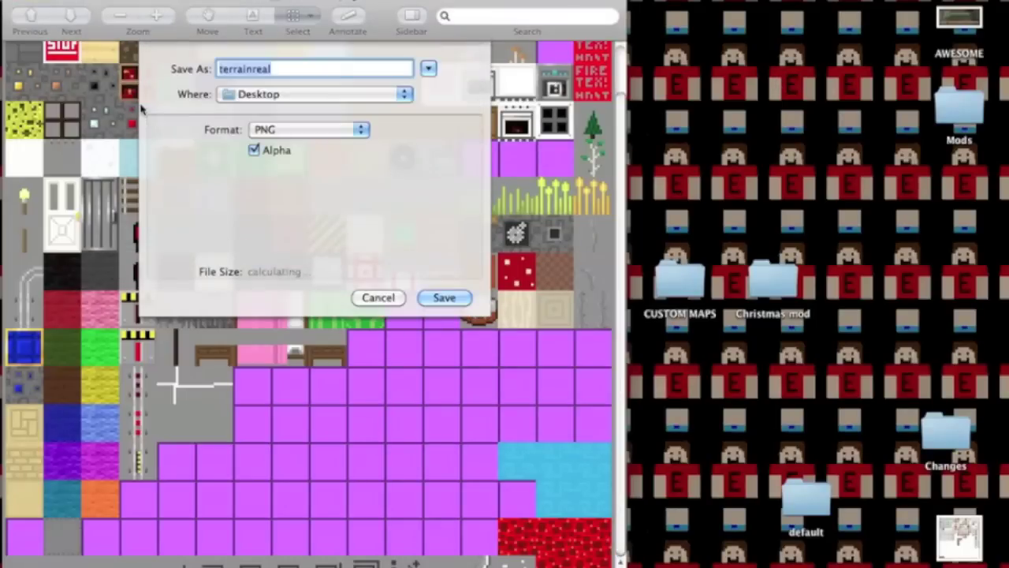
{"action": "type", "text": "terrain"}
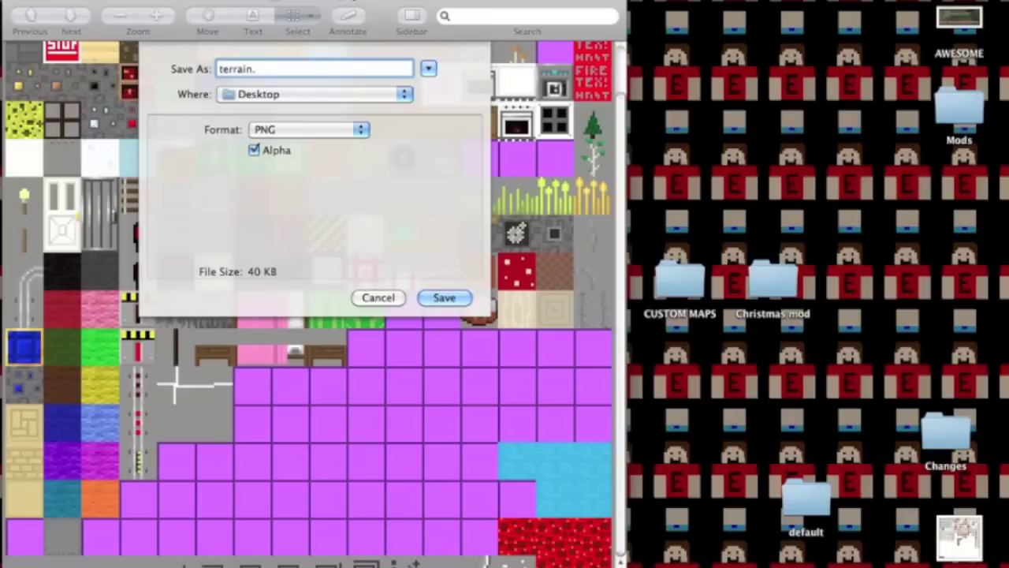
{"action": "type", "text": ".on"}
{"action": "key", "text": "BackSpace"}
{"action": "key", "text": "BackSpace"}
{"action": "type", "text": "png"}
{"action": "left_click", "coordinate": [250, 69]}
{"action": "type", "text": "4"}
{"action": "key", "text": "Return"}
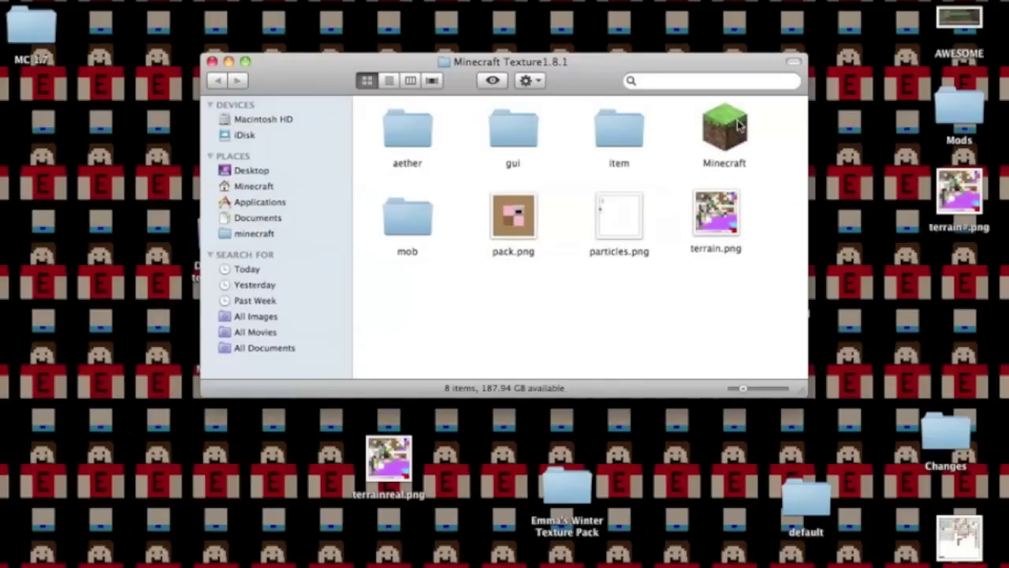
Replace terrain.png in the Minecraft Texture1.8.1 folder with the newly saved image, moving the old file to the desktop and renaming the new one terrain.png.
{"action": "left_click_drag", "start_coordinate": [715, 212], "coordinate": [859, 211]}
{"action": "left_click_drag", "start_coordinate": [963, 197], "coordinate": [731, 223]}
{"action": "left_click", "coordinate": [732, 252]}
{"action": "key", "text": "Return"}
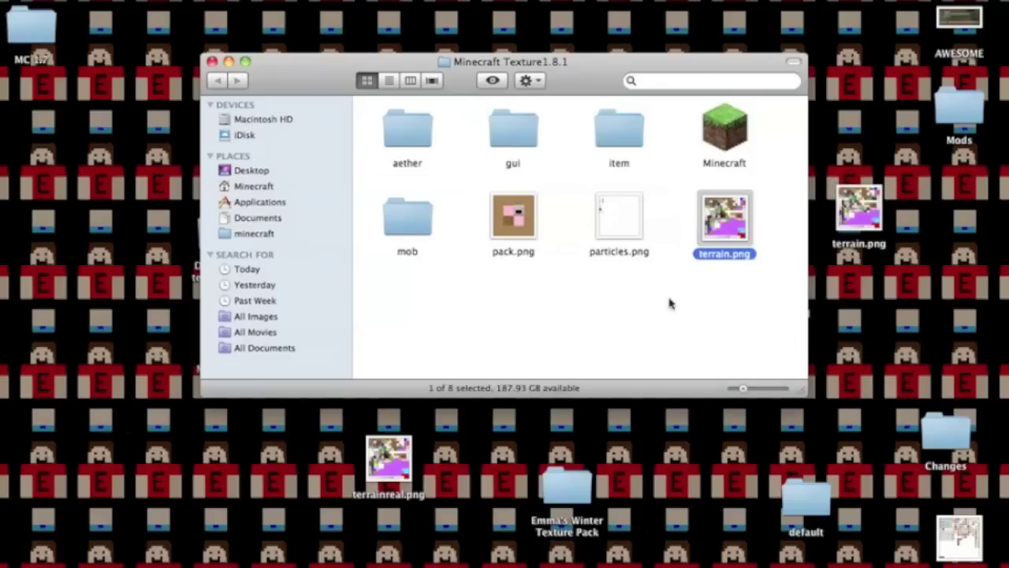
Open items.png from the gui folder of the Minecraft Texture1.8.1 texture pack.
{"action": "left_click", "coordinate": [547, 124]}
{"action": "double_click", "coordinate": [540, 125]}
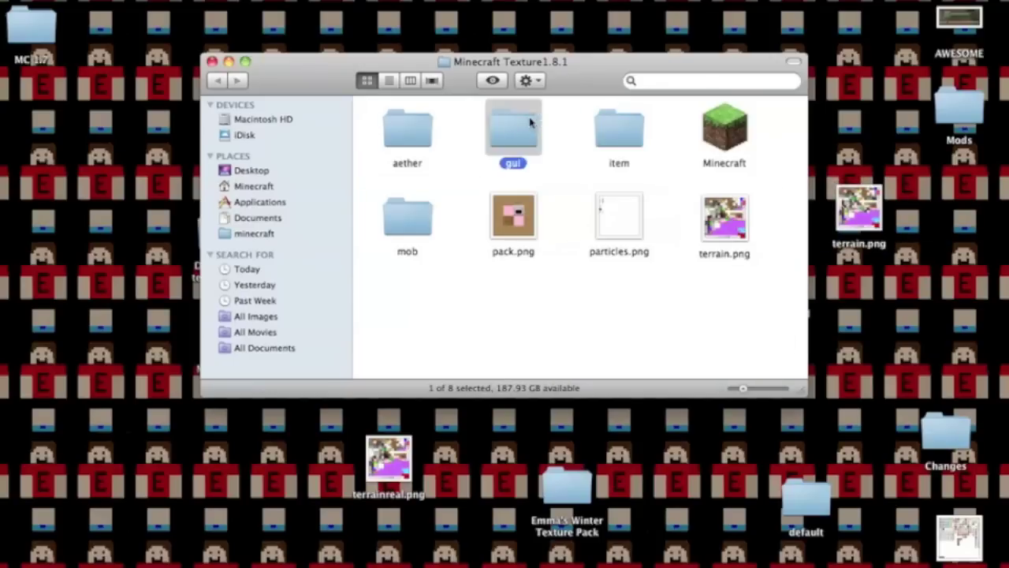
{"action": "double_click", "coordinate": [713, 239]}
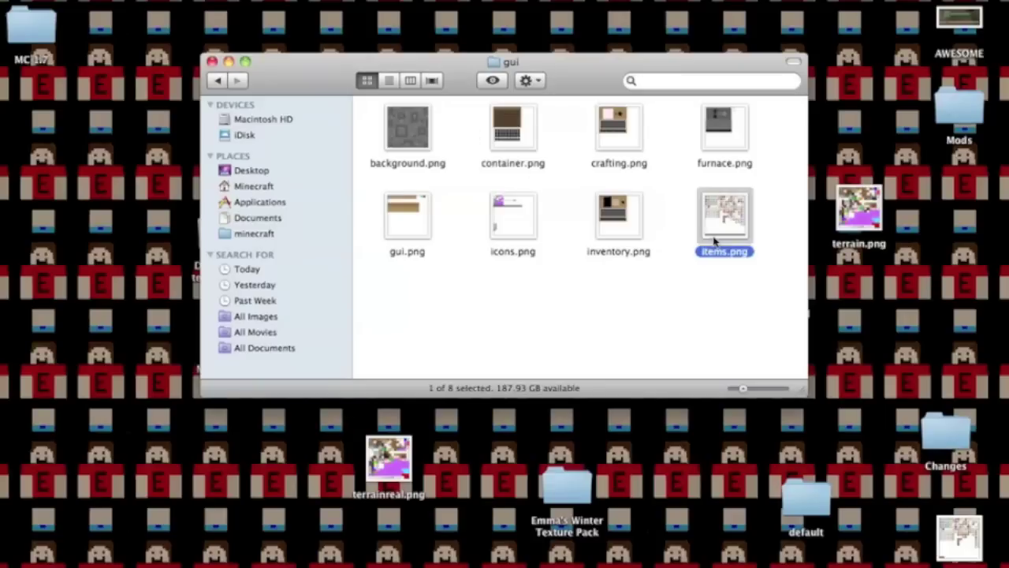
Open itemsreal.png from the desktop, place it beside the pack's items.png and enlarge it.
{"action": "double_click", "coordinate": [947, 525]}
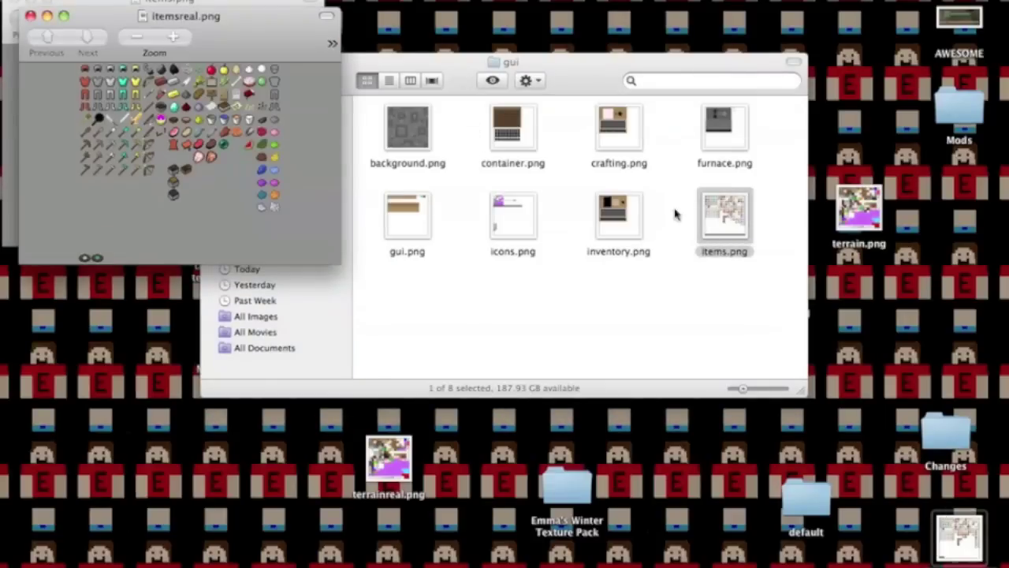
{"action": "left_click_drag", "start_coordinate": [264, 53], "coordinate": [574, 32]}
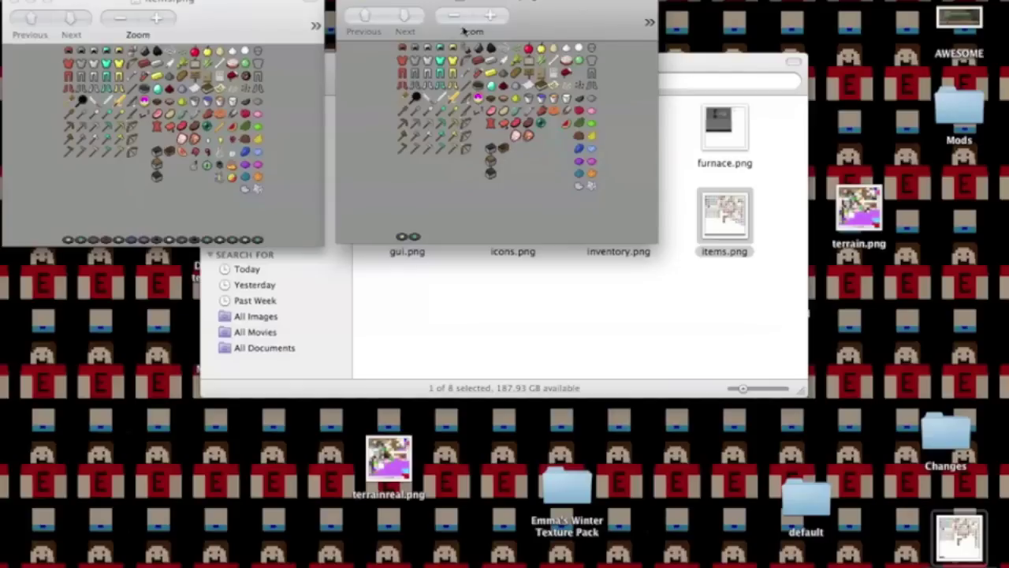
{"action": "left_click", "coordinate": [490, 15]}
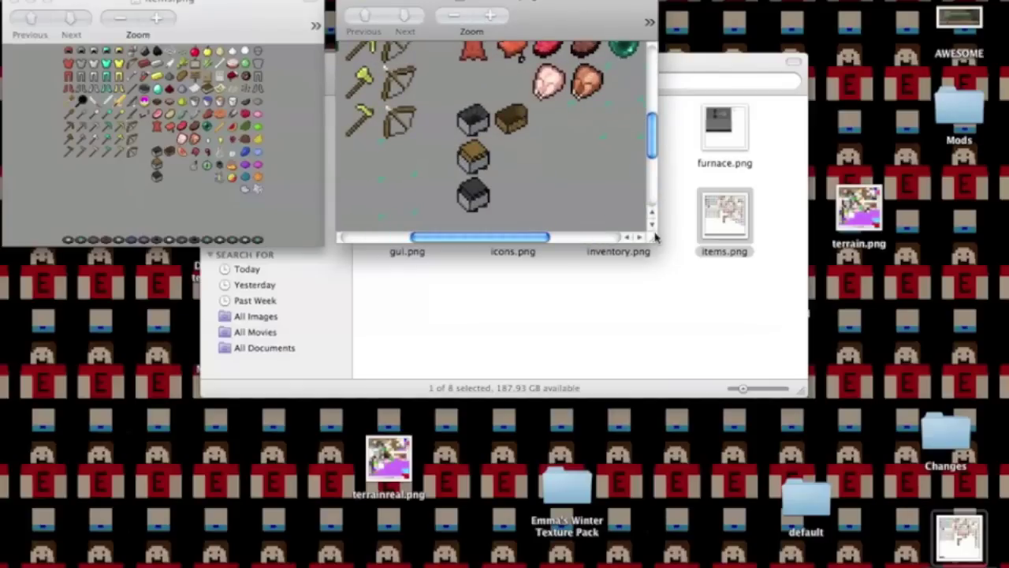
{"action": "left_click_drag", "start_coordinate": [654, 245], "coordinate": [1005, 565]}
{"action": "scroll", "coordinate": [826, 520], "scroll_direction": "up", "scroll_amount": 3}
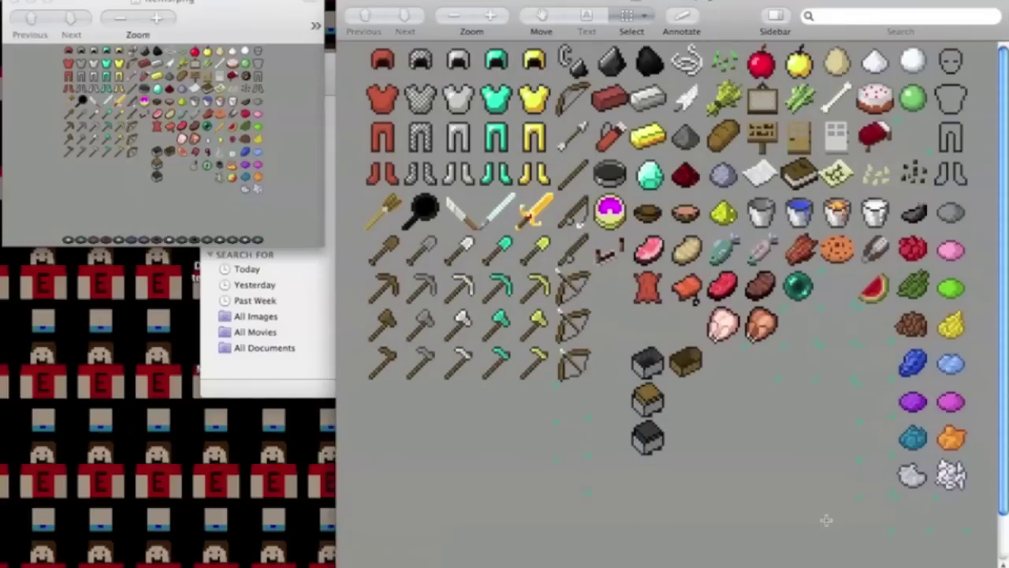
Enlarge the pack's items.png to compare its item grid with itemsreal.png, and close itemsreal.png.
{"action": "left_click", "coordinate": [285, 202]}
{"action": "key", "text": "super+plus"}
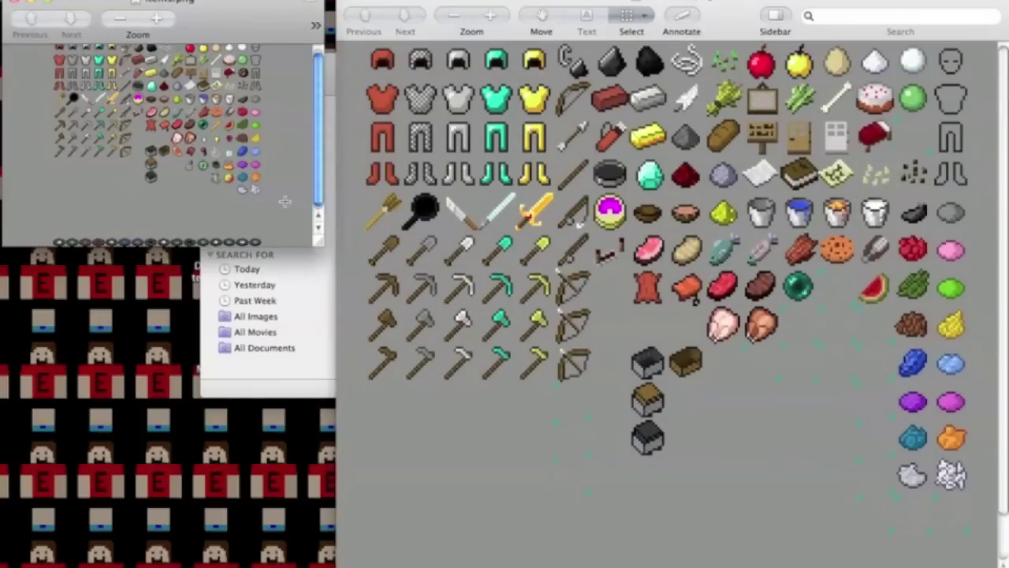
{"action": "left_click_drag", "start_coordinate": [321, 246], "coordinate": [507, 565]}
{"action": "key", "text": "super+plus"}
{"action": "mouse_move", "coordinate": [528, 552]}
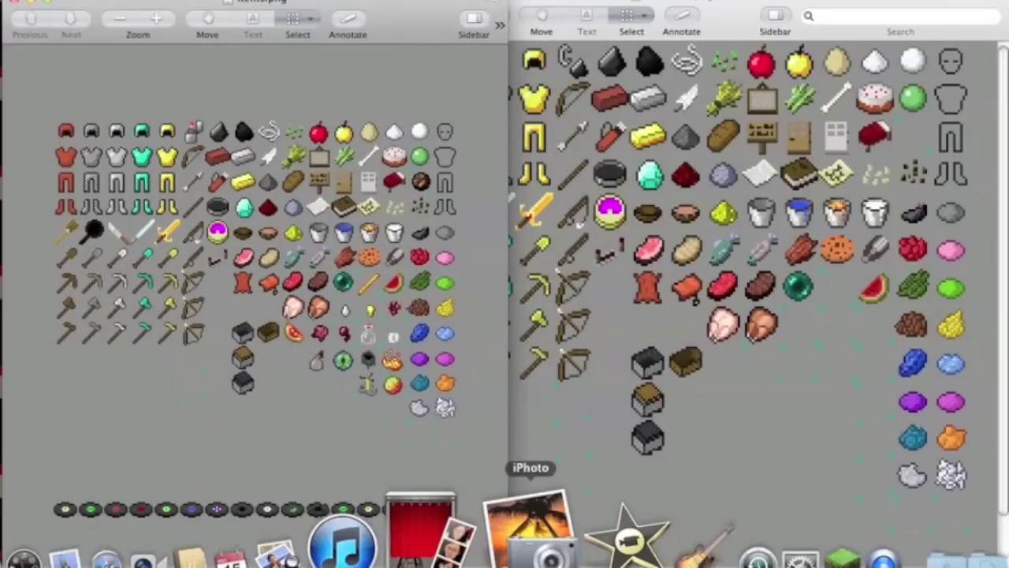
{"action": "key", "text": "super+plus"}
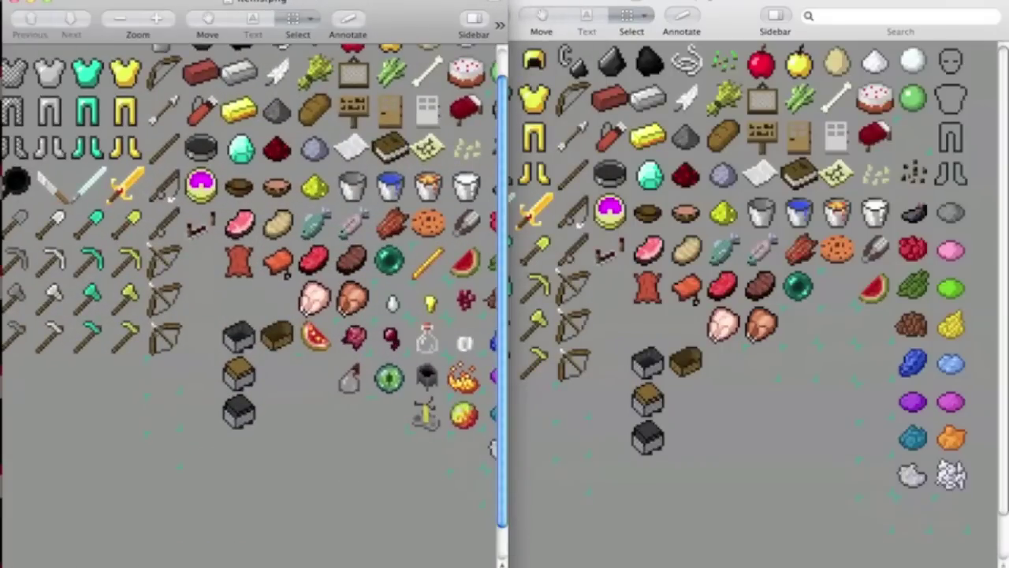
{"action": "left_click_drag", "start_coordinate": [508, 564], "coordinate": [629, 564]}
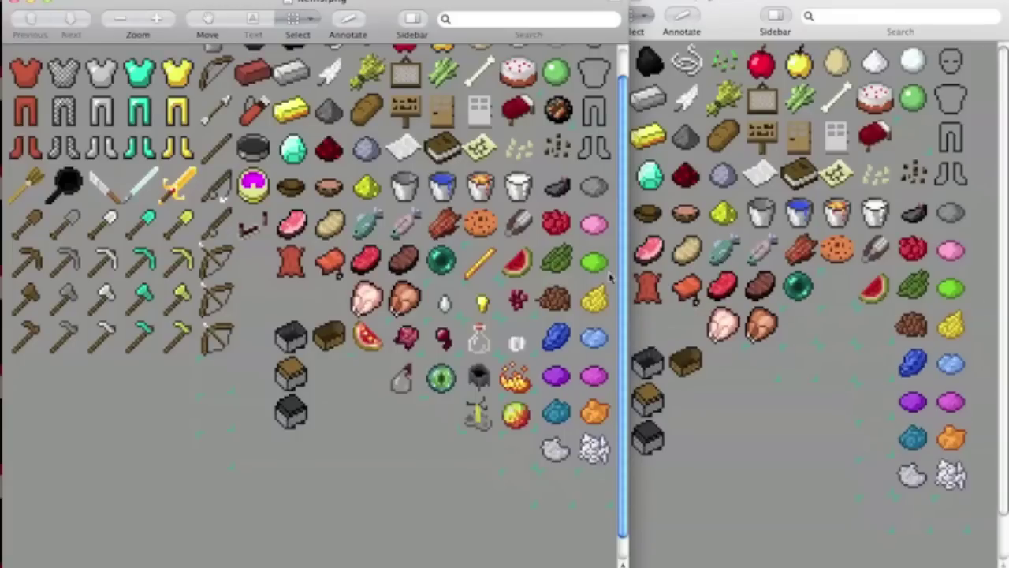
{"action": "scroll", "coordinate": [514, 215], "scroll_direction": "up", "scroll_amount": 3}
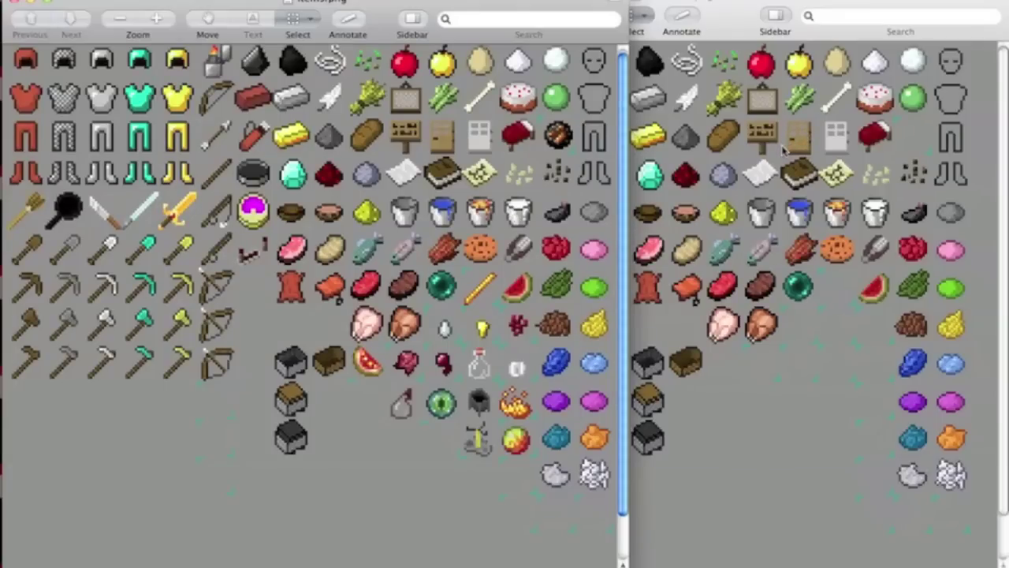
{"action": "left_click", "coordinate": [800, 158]}
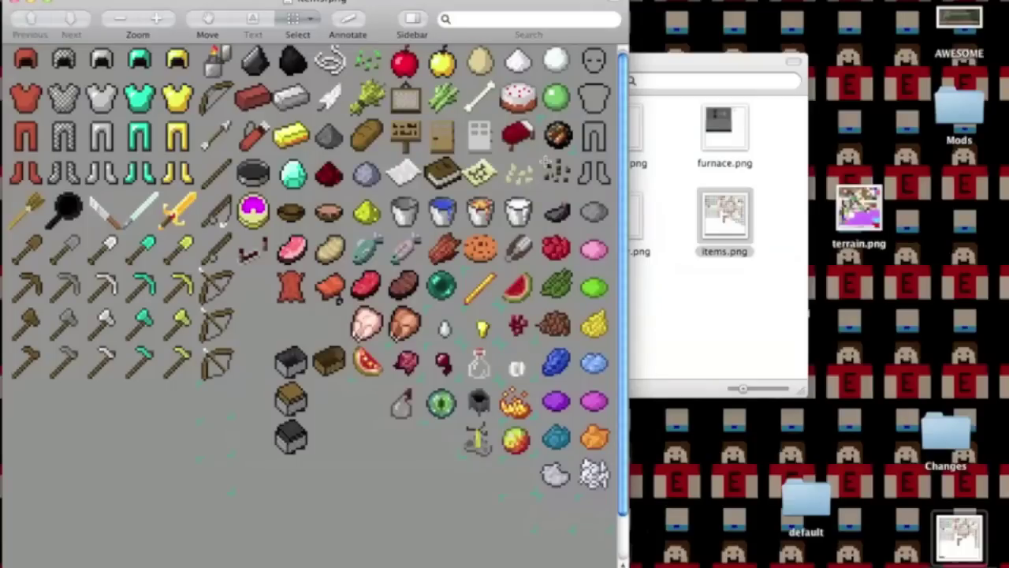
Open the default items.png from the gui folder inside minecraft.jar and close the folder window.
{"action": "left_click", "coordinate": [694, 136]}
{"action": "left_click", "coordinate": [216, 81]}
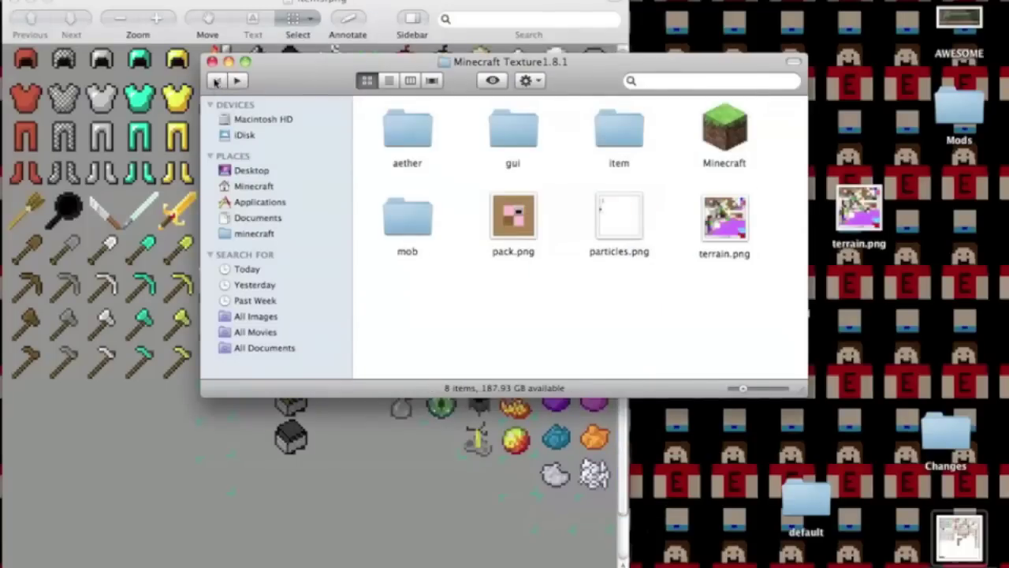
{"action": "left_click", "coordinate": [265, 234]}
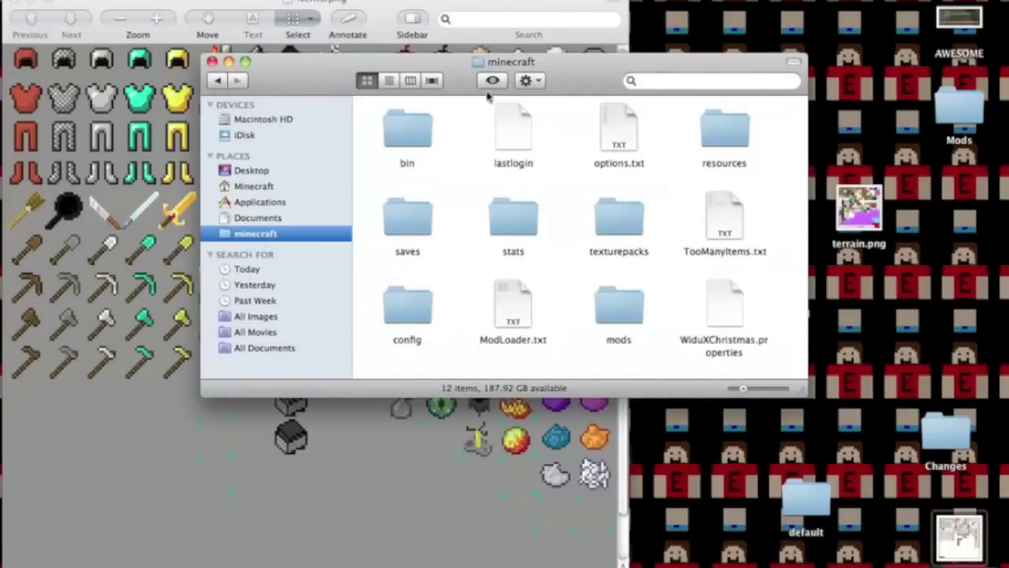
{"action": "double_click", "coordinate": [411, 125]}
{"action": "double_click", "coordinate": [722, 226]}
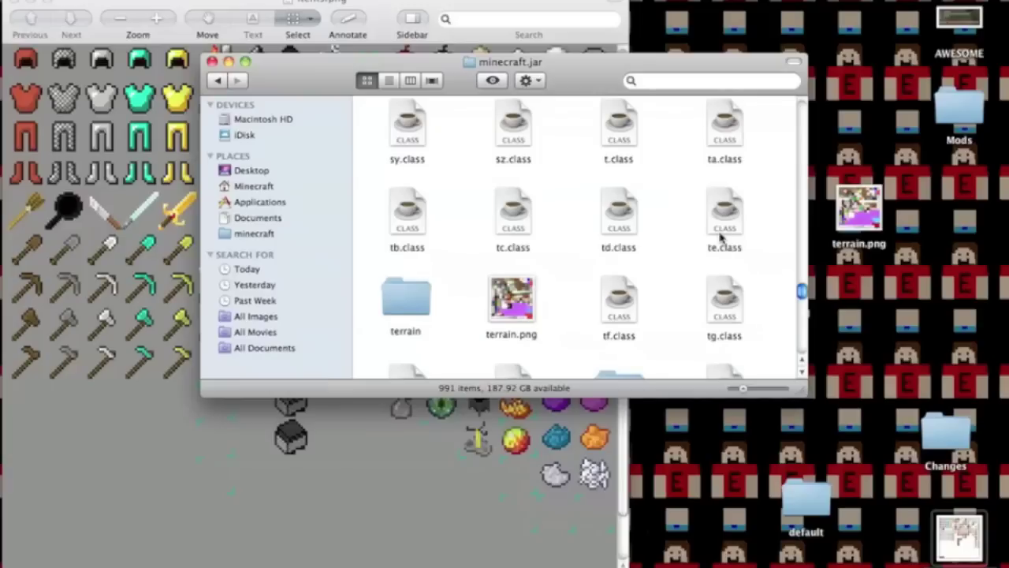
{"action": "type", "text": "gui"}
{"action": "double_click", "coordinate": [510, 325]}
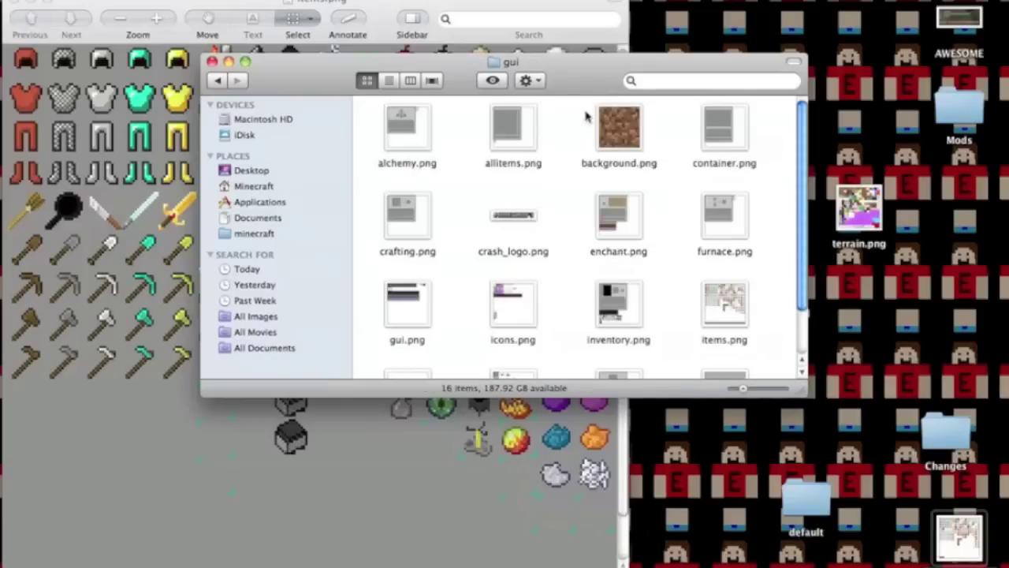
{"action": "double_click", "coordinate": [727, 298]}
{"action": "left_click", "coordinate": [774, 221]}
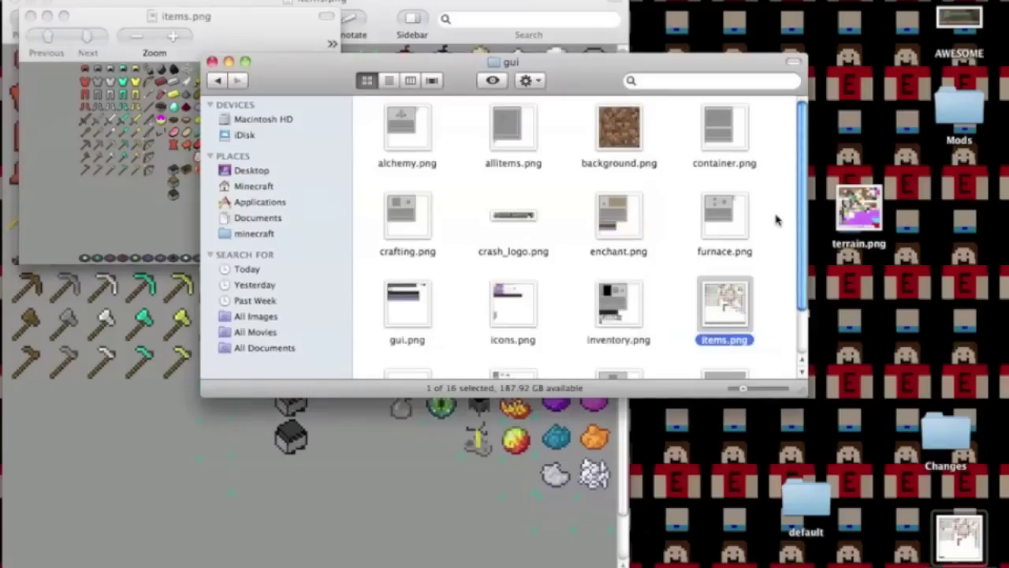
{"action": "key", "text": "super+w"}
Arrange the default items.png beside the pack's items.png and enlarge it to compare both item grids.
{"action": "left_click_drag", "start_coordinate": [207, 54], "coordinate": [647, 19]}
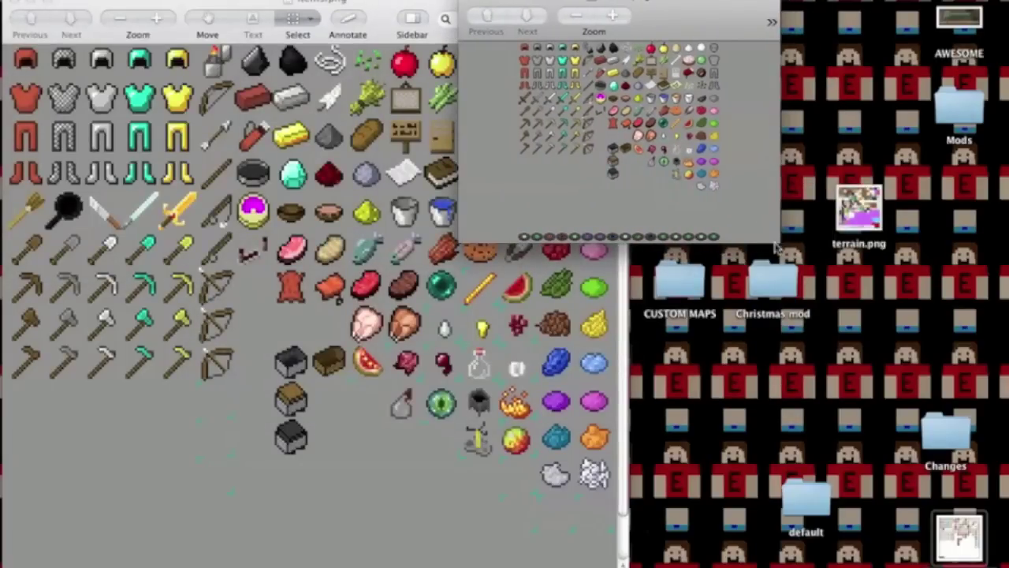
{"action": "left_click_drag", "start_coordinate": [777, 241], "coordinate": [1007, 564]}
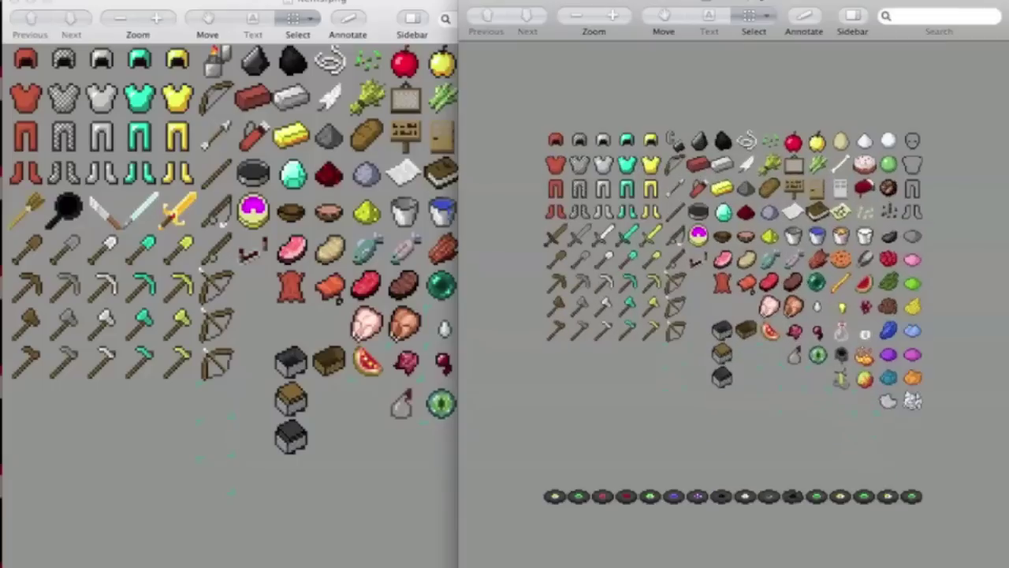
{"action": "key", "text": "super+plus"}
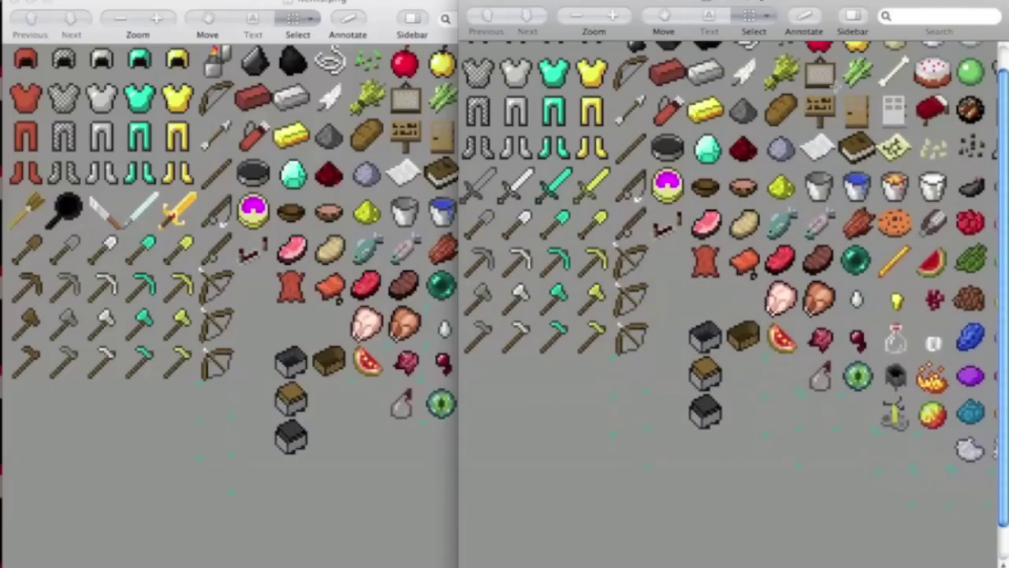
{"action": "left_click_drag", "start_coordinate": [692, 4], "coordinate": [627, 4]}
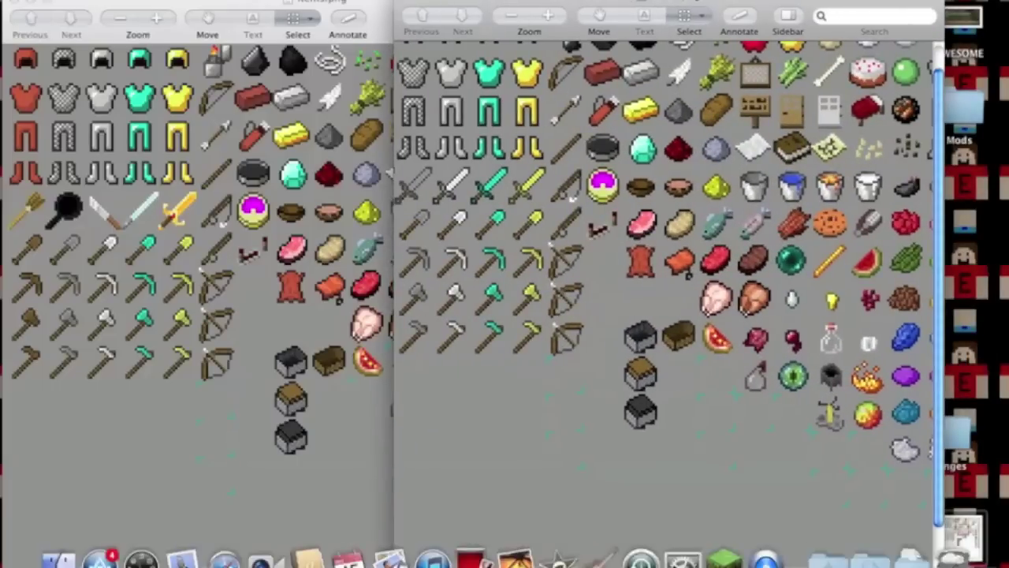
{"action": "left_click_drag", "start_coordinate": [941, 565], "coordinate": [1005, 564]}
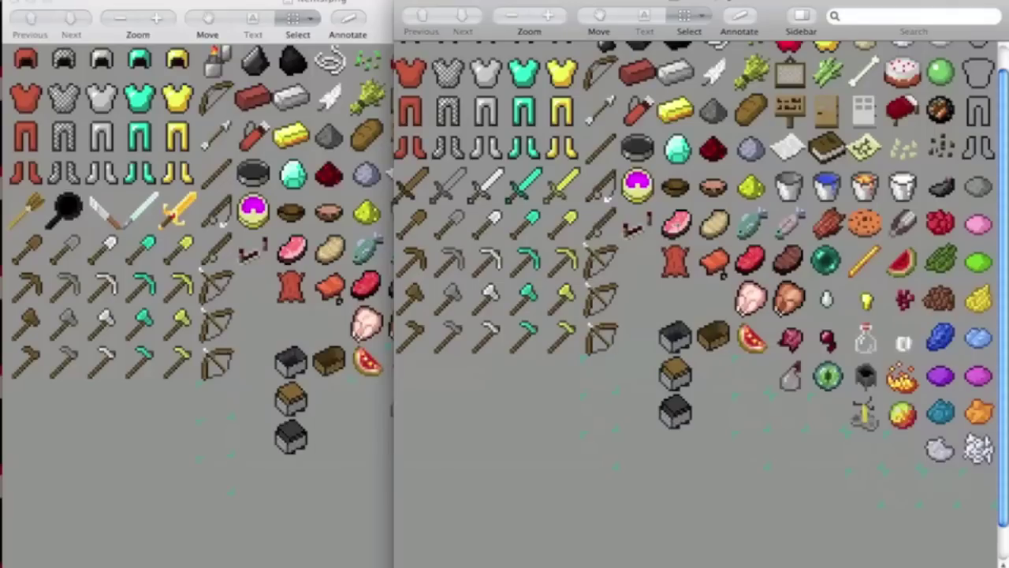
{"action": "left_click", "coordinate": [171, 219]}
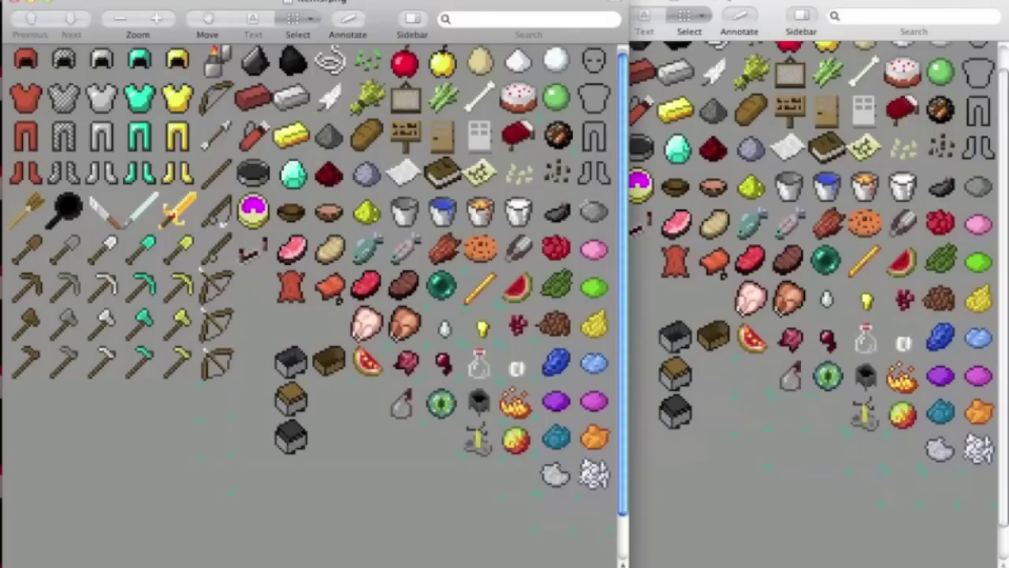
{"action": "left_click", "coordinate": [681, 221]}
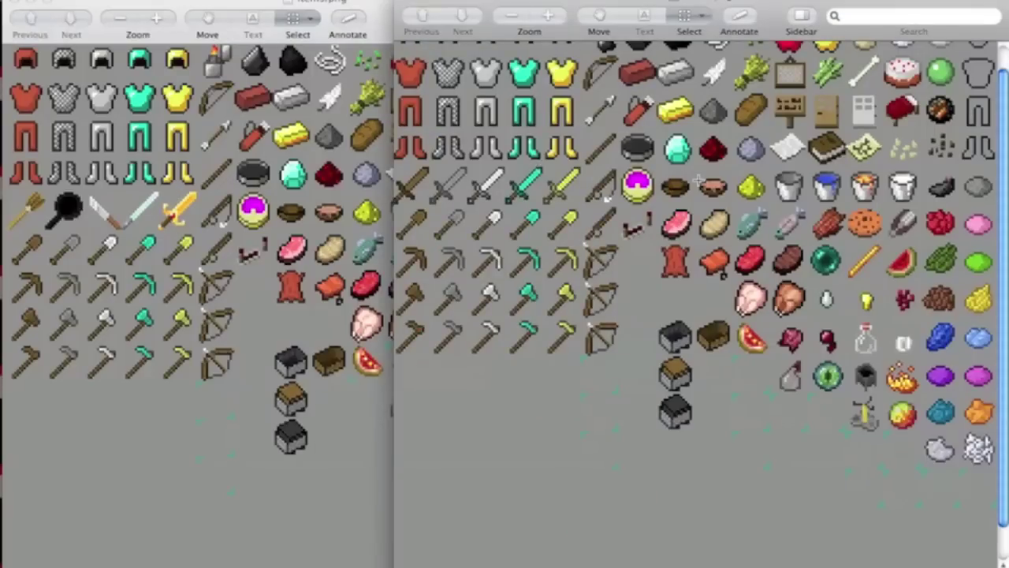
{"action": "scroll", "coordinate": [699, 181], "scroll_direction": "up", "scroll_amount": 1}
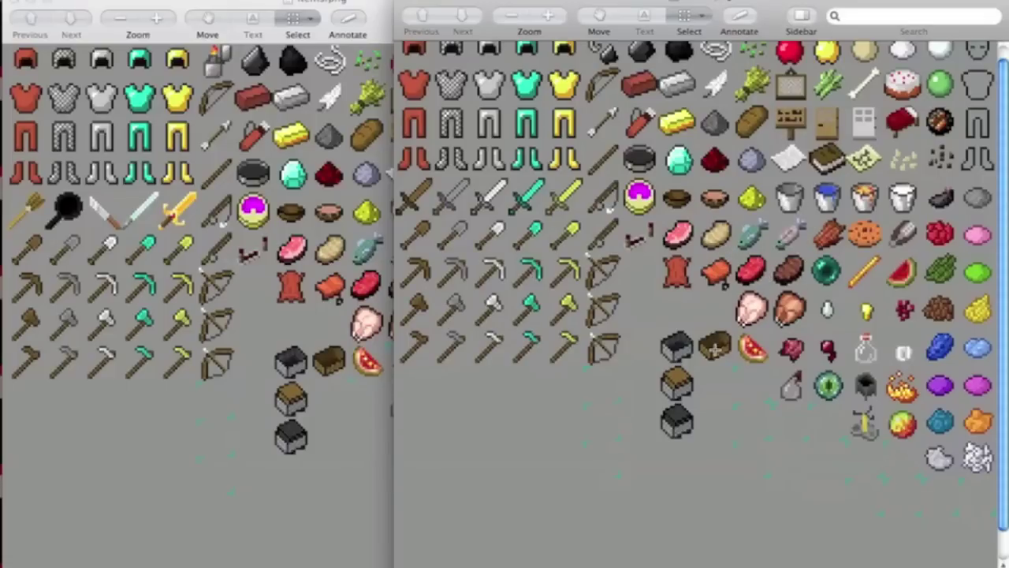
{"action": "scroll", "coordinate": [716, 349], "scroll_direction": "up", "scroll_amount": 1}
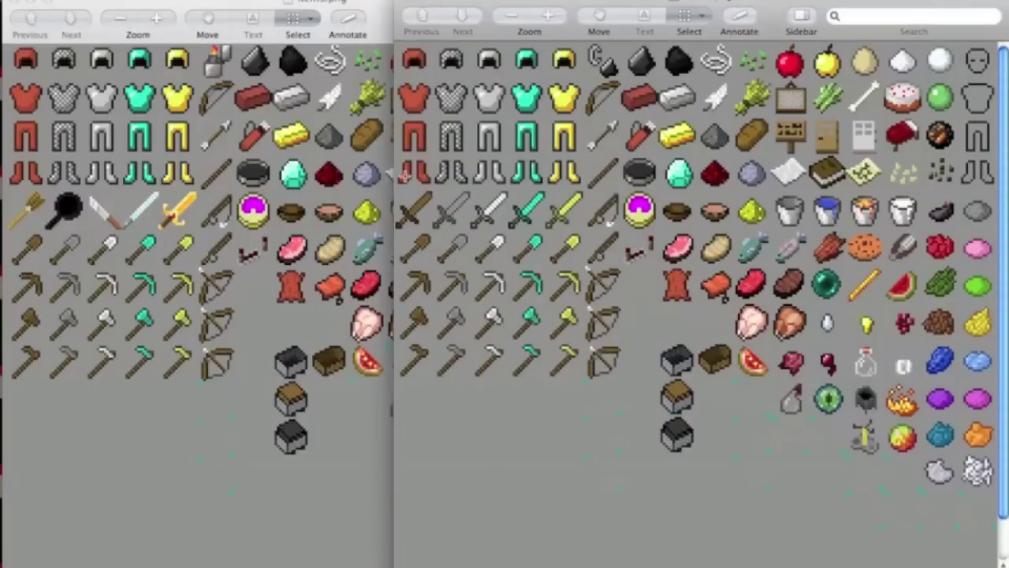
Crop the default items image to the wooden tool column from sword to hoe, about 17 x 108 pixels, and copy it.
{"action": "left_click_drag", "start_coordinate": [394, 188], "coordinate": [435, 441]}
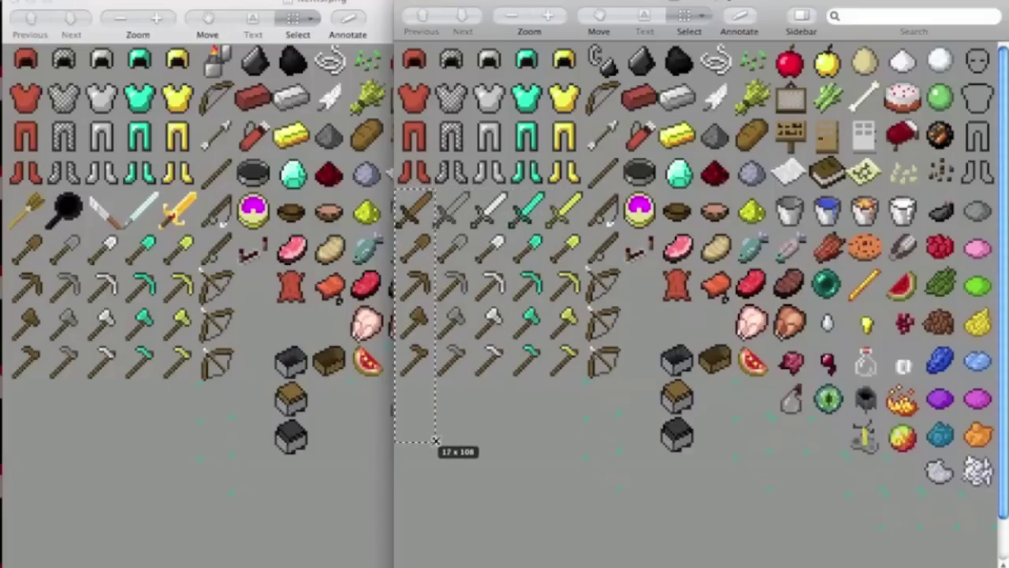
{"action": "left_click_drag", "start_coordinate": [435, 441], "coordinate": [435, 442]}
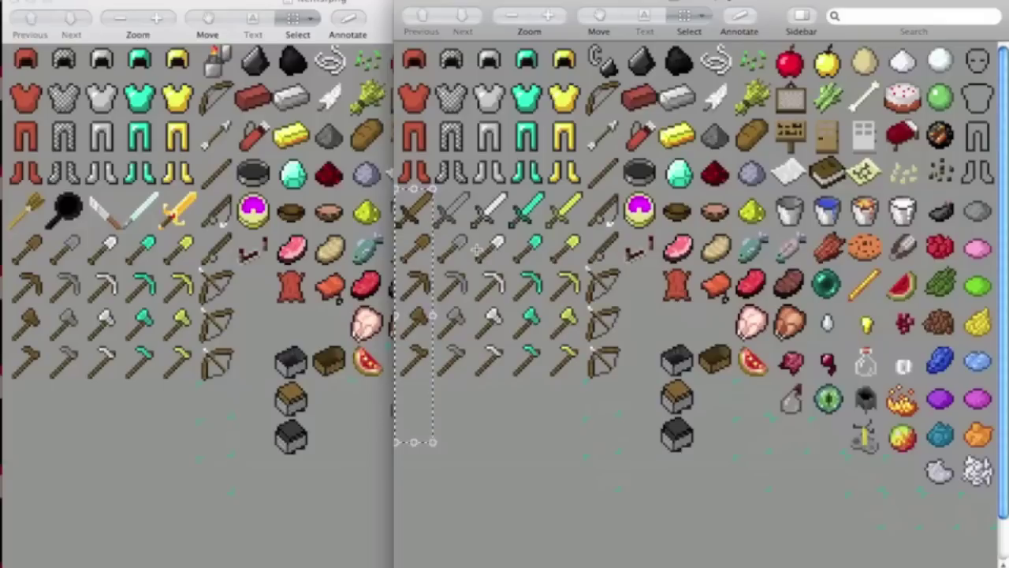
{"action": "key", "text": "super+k"}
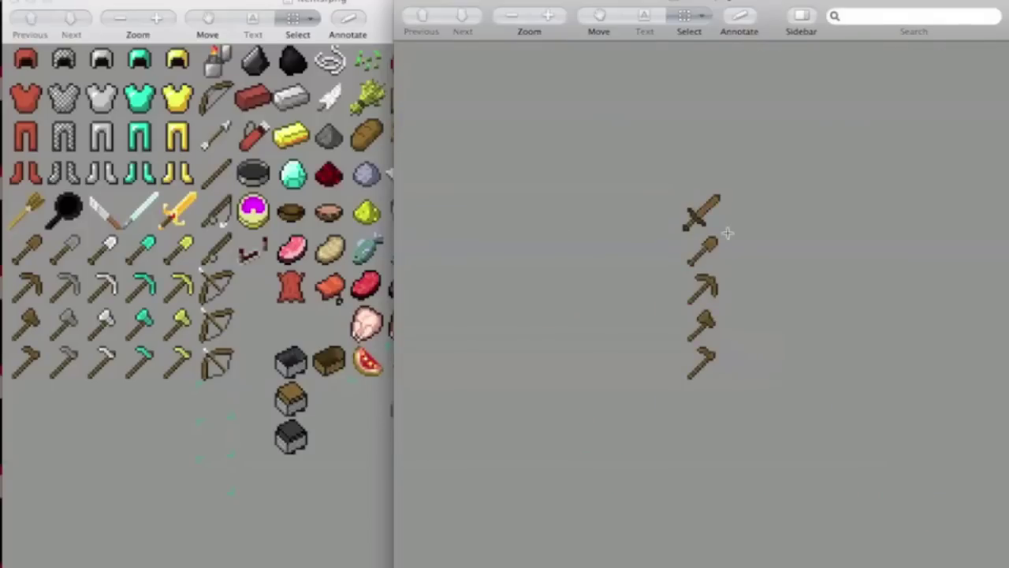
{"action": "left_click", "coordinate": [236, 281]}
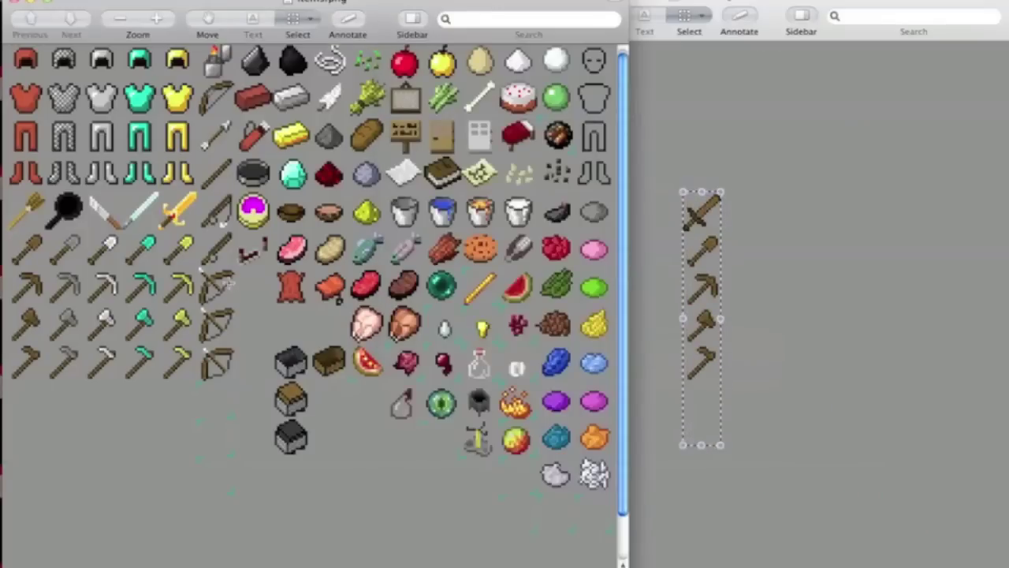
{"action": "key", "text": "super+v"}
{"action": "left_click_drag", "start_coordinate": [23, 455], "coordinate": [109, 464]}
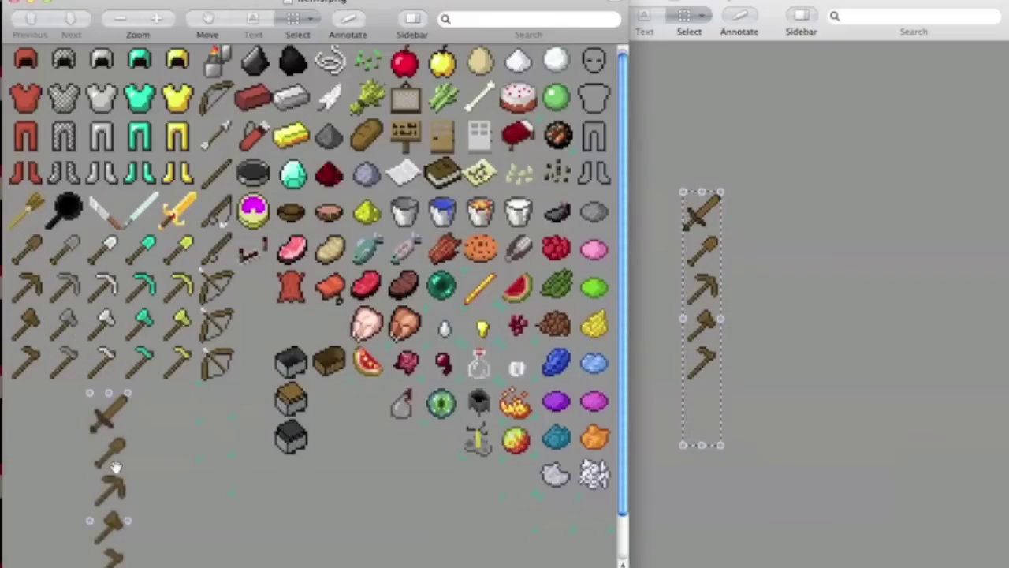
{"action": "key", "text": "Delete"}
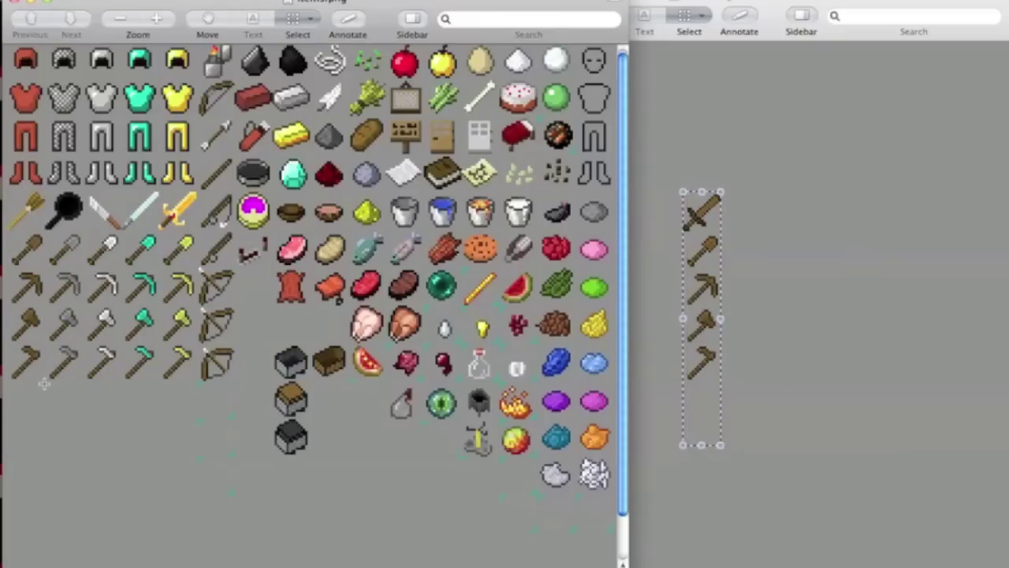
Delete the wooden tool column from the pack's items.png, including the leftover pixels along its edge.
{"action": "left_click_drag", "start_coordinate": [41, 380], "coordinate": [8, 188]}
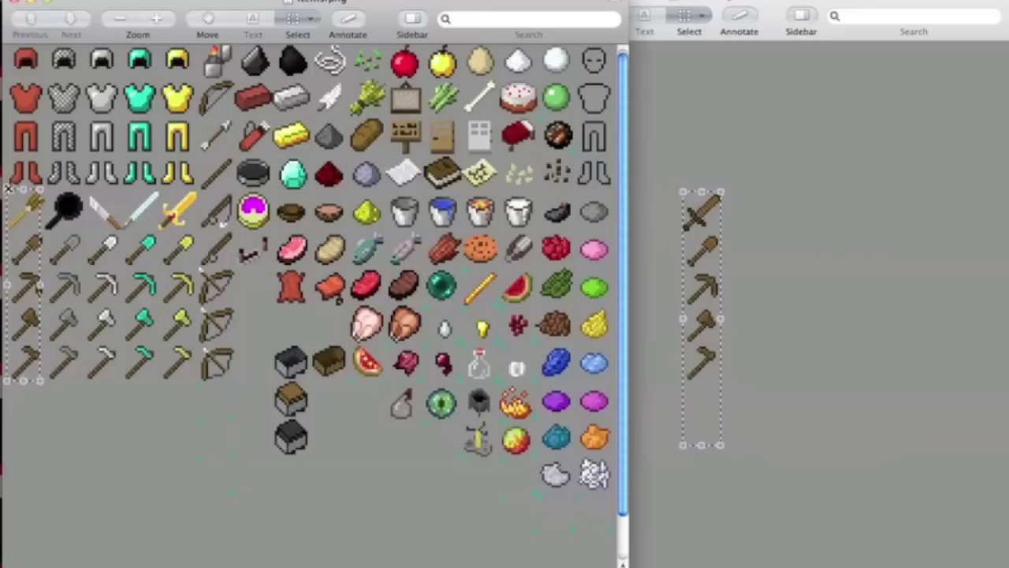
{"action": "key", "text": "Delete"}
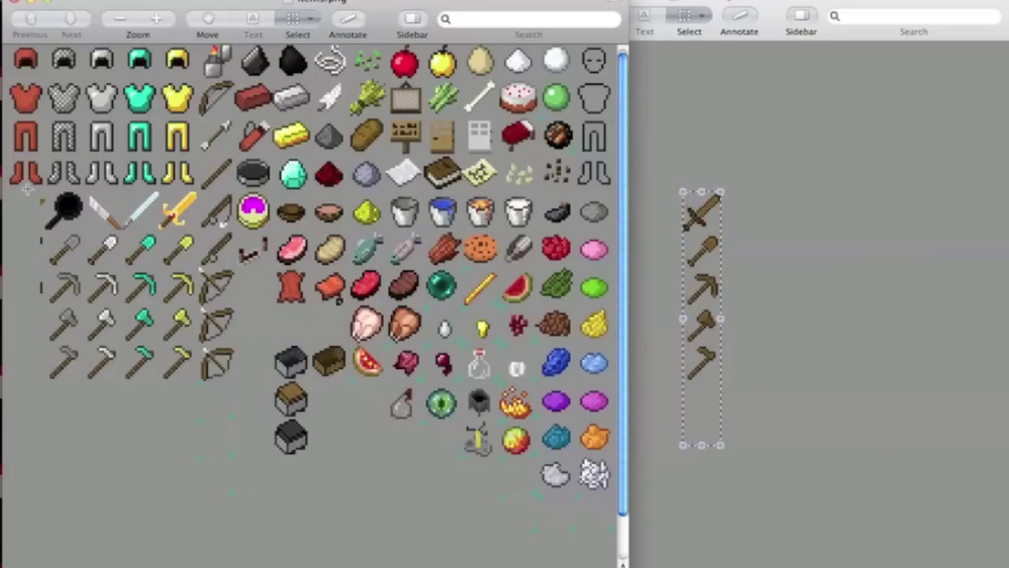
{"action": "left_click_drag", "start_coordinate": [24, 200], "coordinate": [44, 337]}
{"action": "key", "text": "Delete"}
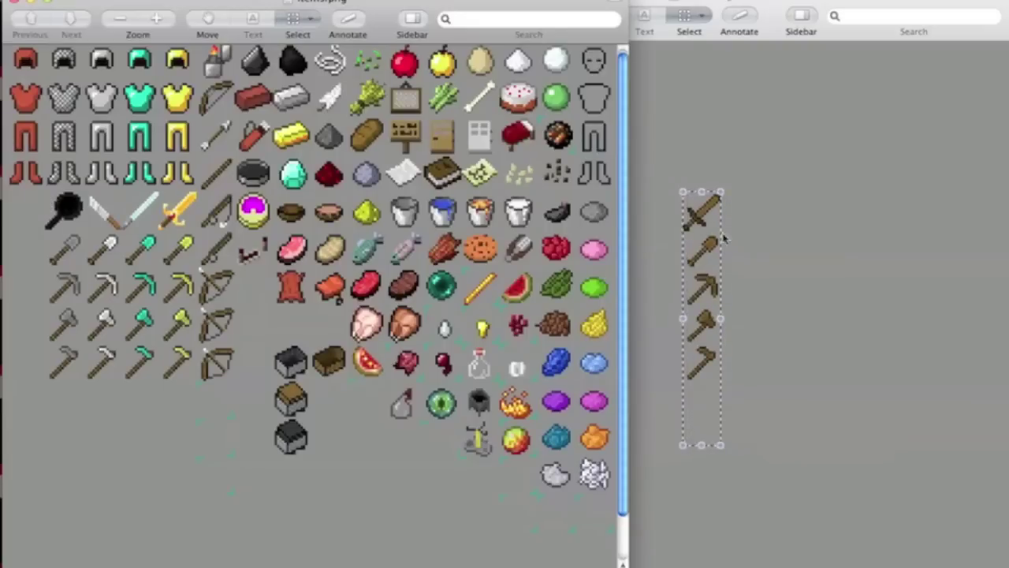
Paste the default wooden tools into the pack's items.png and align them with the emptied first column.
{"action": "left_click", "coordinate": [820, 249]}
{"action": "left_click", "coordinate": [176, 346]}
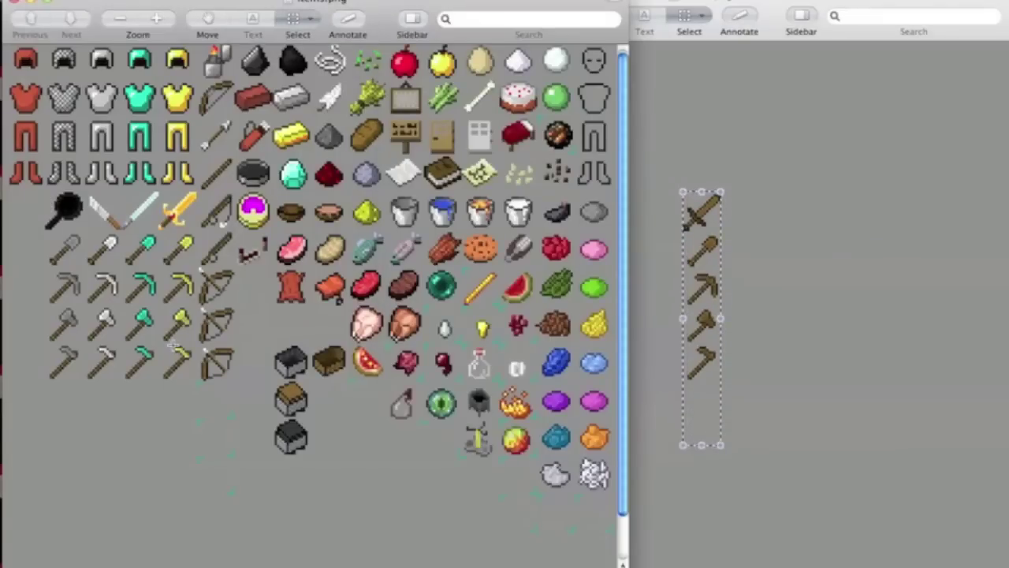
{"action": "key", "text": "super+v"}
{"action": "left_click_drag", "start_coordinate": [11, 457], "coordinate": [15, 259]}
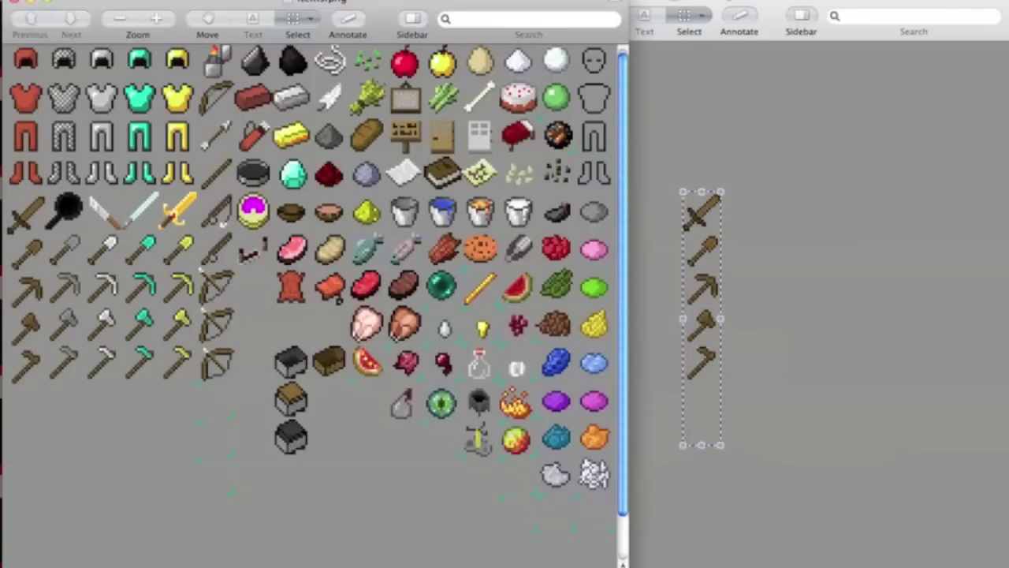
Close the pack's items.png without saving its changes, undo the last edit in the default items image and close it.
{"action": "left_click", "coordinate": [13, 3]}
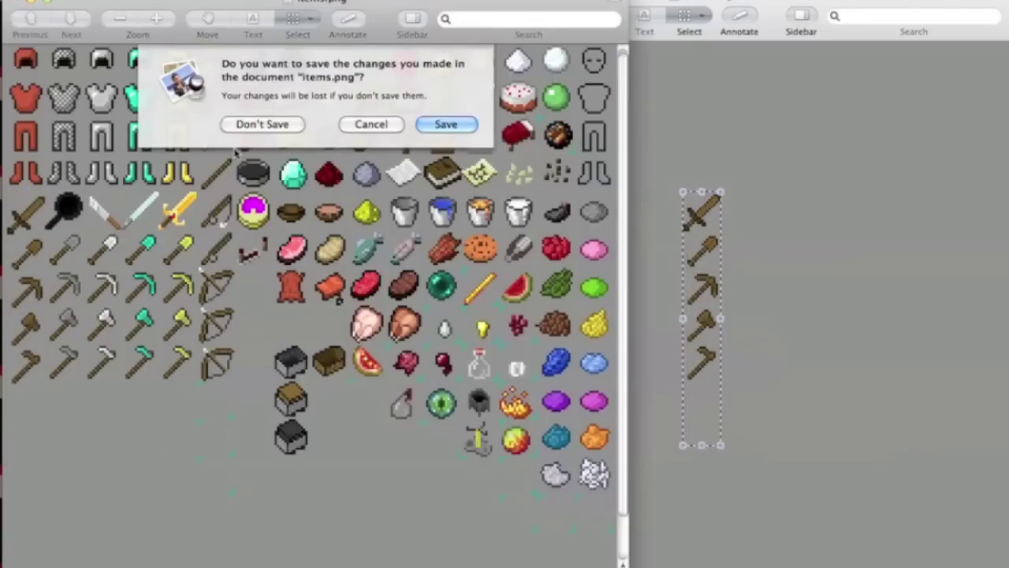
{"action": "left_click", "coordinate": [261, 124]}
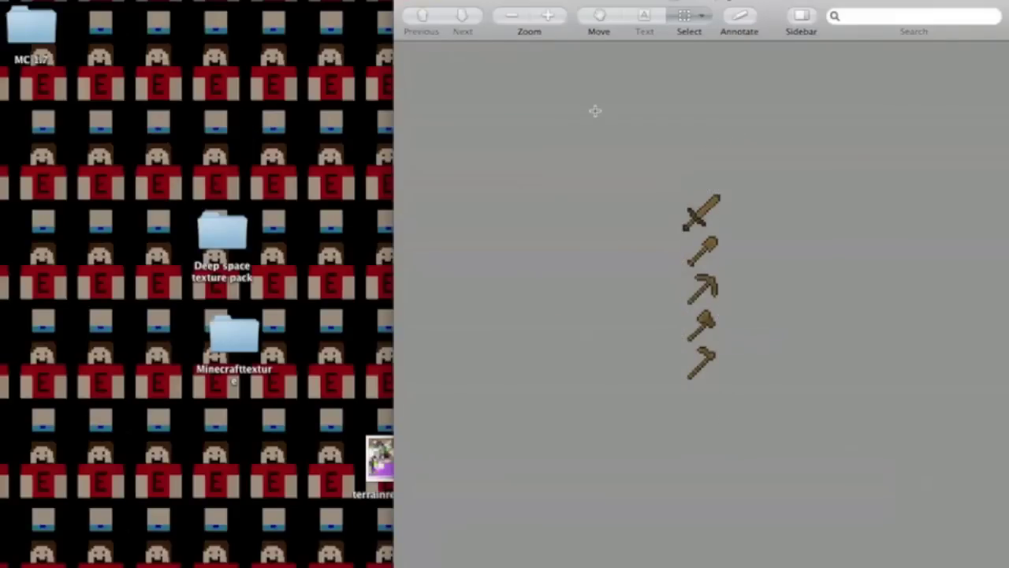
{"action": "key", "text": "super+z"}
{"action": "key", "text": "super+w"}
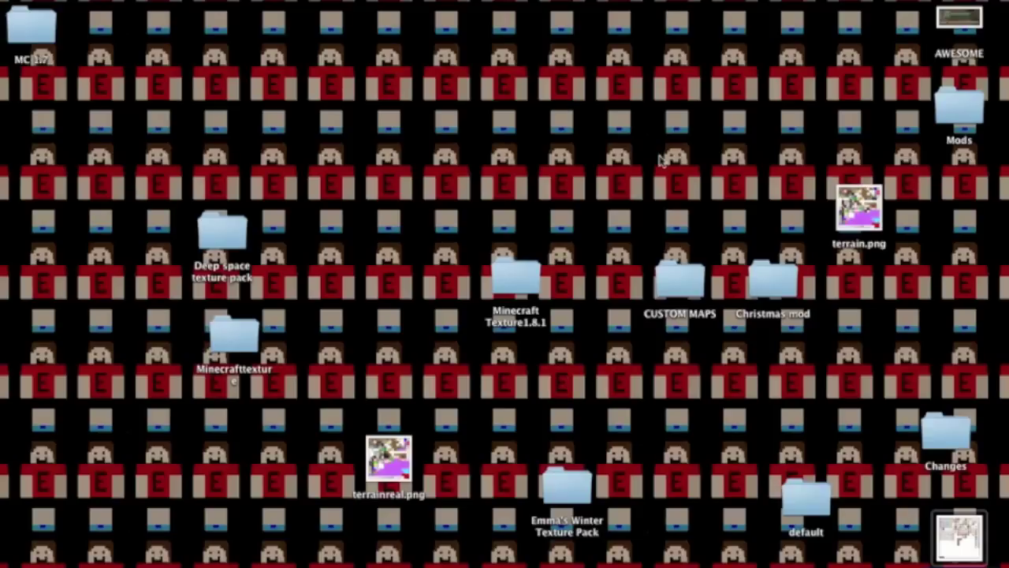
Switch to Minecraft, log in with the remembered account and load the singleplayer world I <3 SHEEPLES.
{"action": "double_click", "coordinate": [517, 293]}
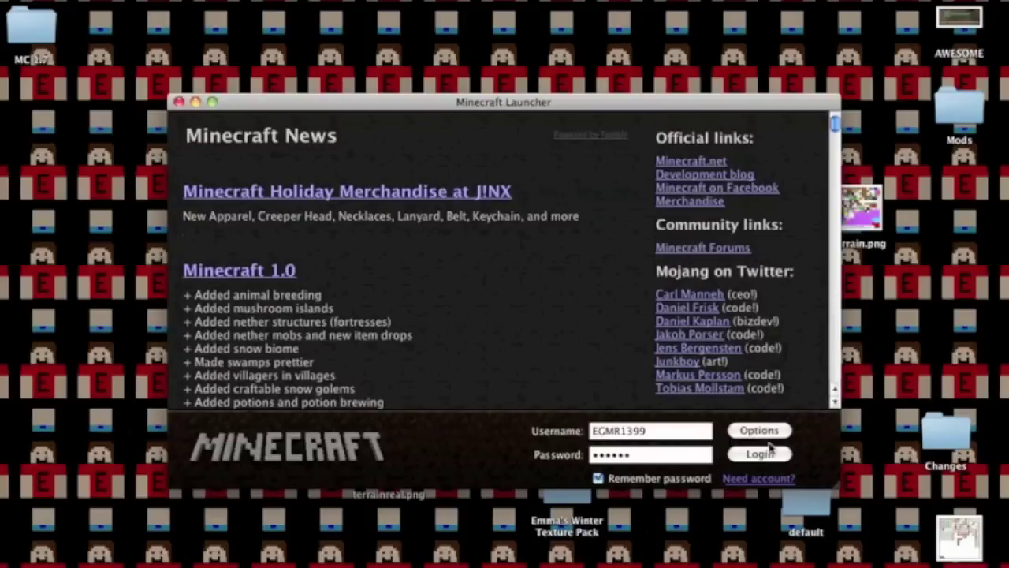
{"action": "left_click", "coordinate": [769, 454]}
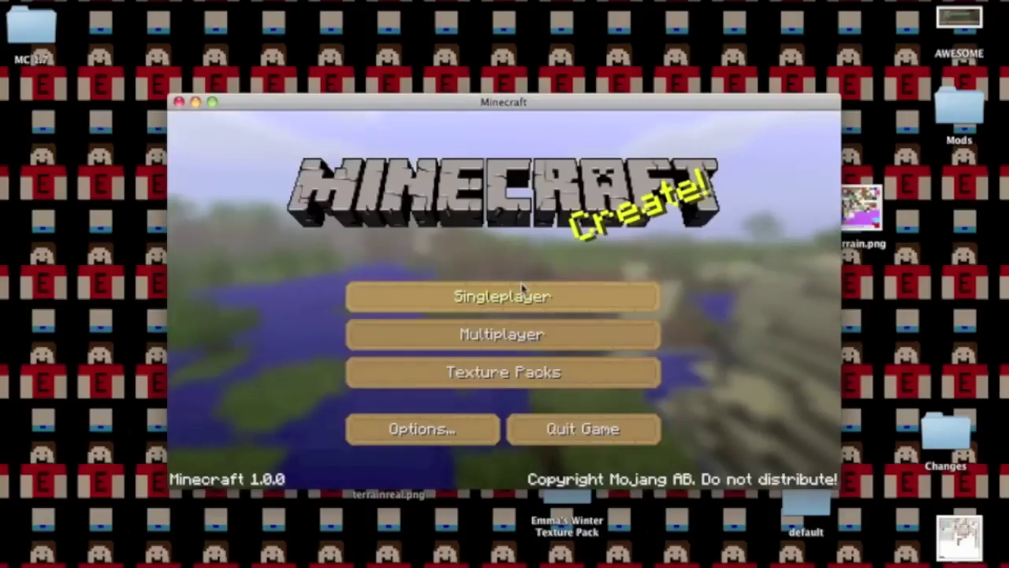
{"action": "left_click", "coordinate": [519, 294]}
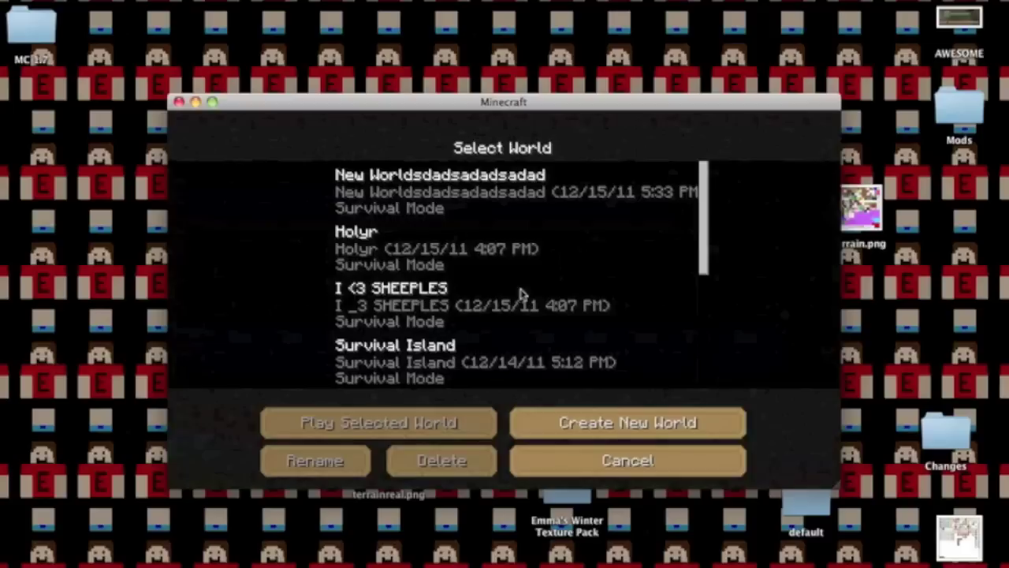
{"action": "double_click", "coordinate": [463, 296]}
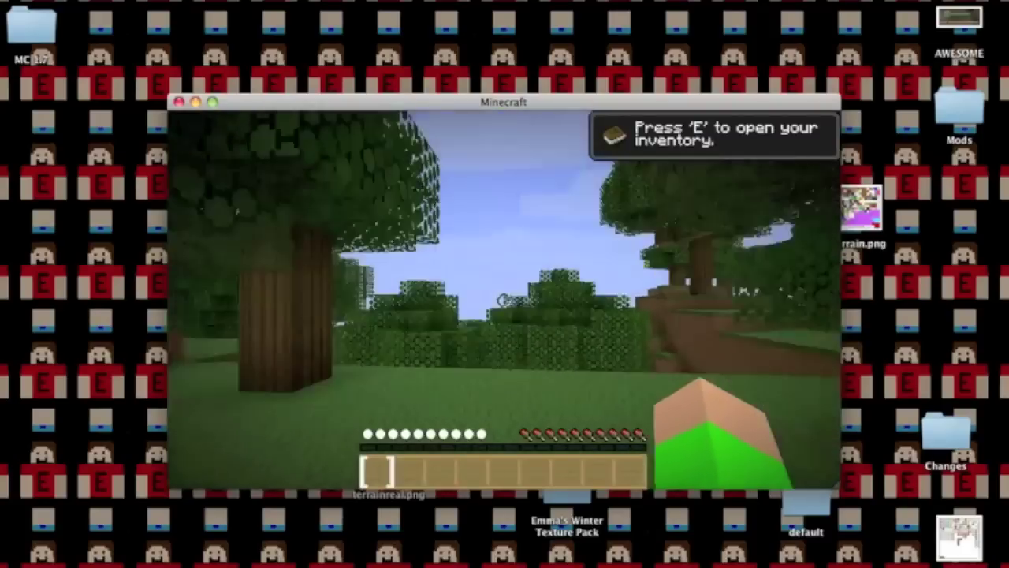
Take a stack of 64 yellow blocks from the inventory's item list and place one in the world.
{"action": "key", "text": "e"}
{"action": "left_click", "coordinate": [698, 356]}
{"action": "key", "text": "e"}
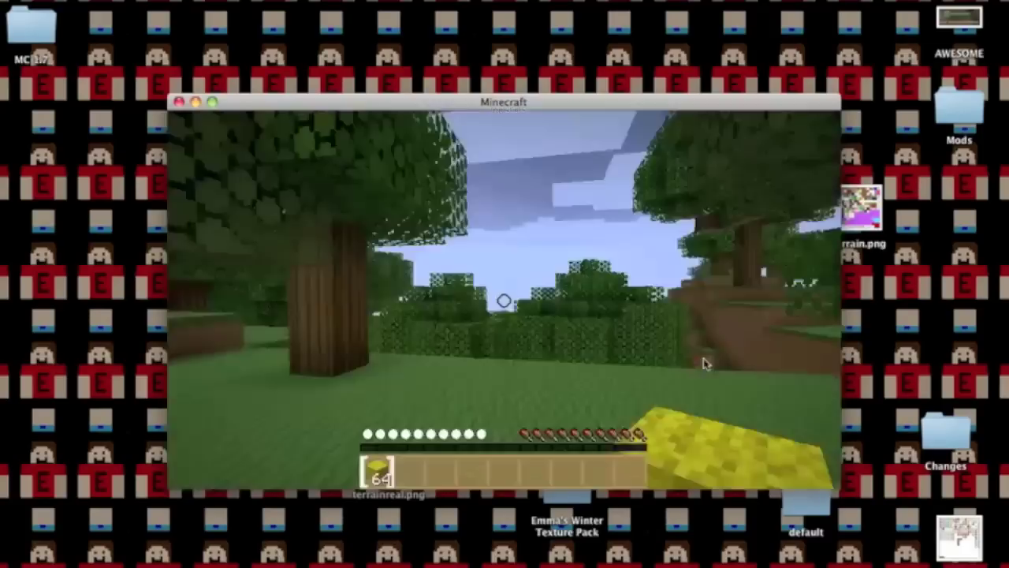
{"action": "right_click", "coordinate": [504, 299]}
Look over the item textures and walk around the world to inspect the pack, then save and quit Minecraft.
{"action": "key", "text": "e"}
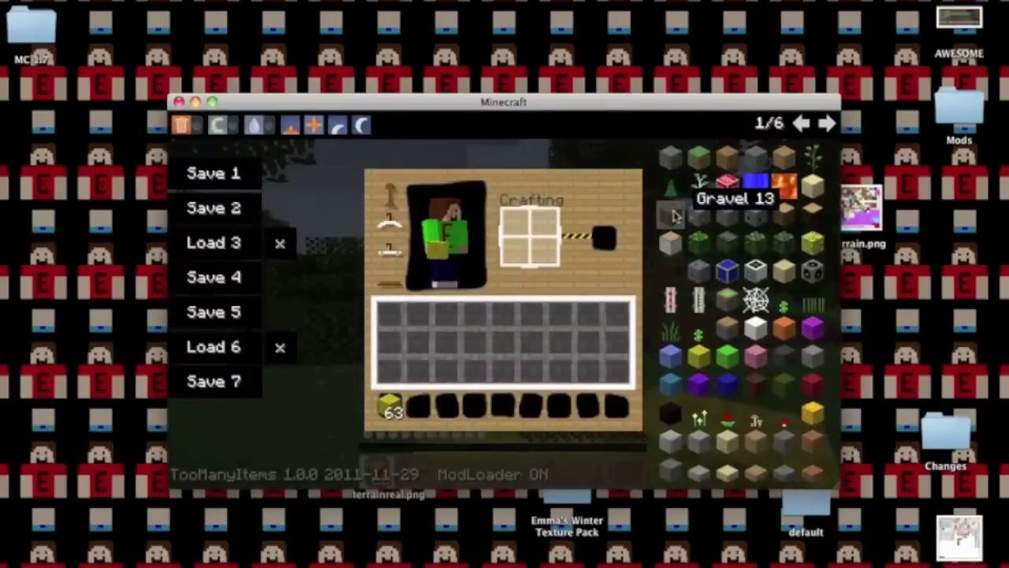
{"action": "key", "text": "e"}
{"action": "key", "text": "w"}
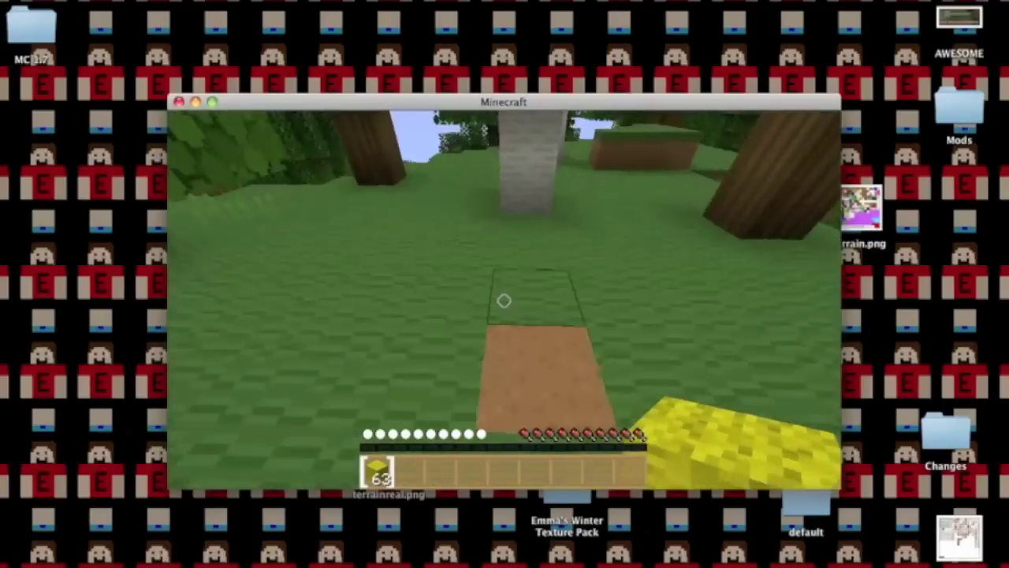
{"action": "key", "text": "w"}
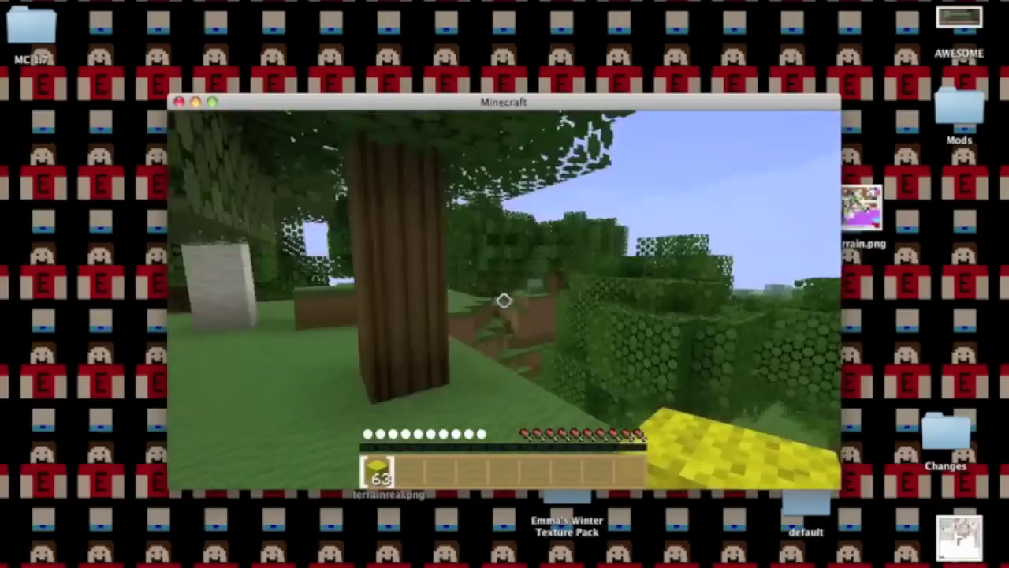
{"action": "key", "text": "Escape"}
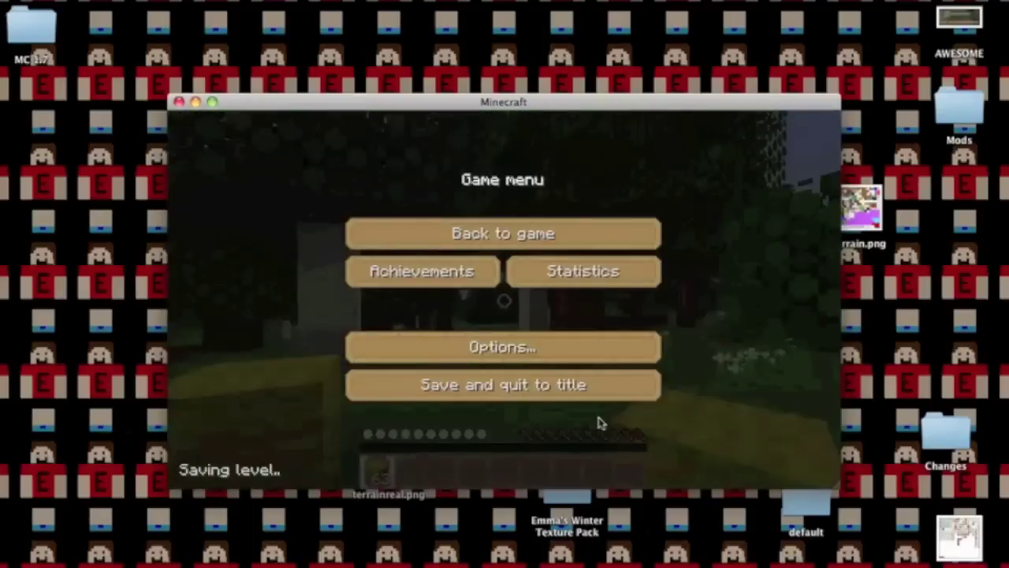
{"action": "left_click", "coordinate": [572, 386]}
{"action": "key", "text": "super+q"}
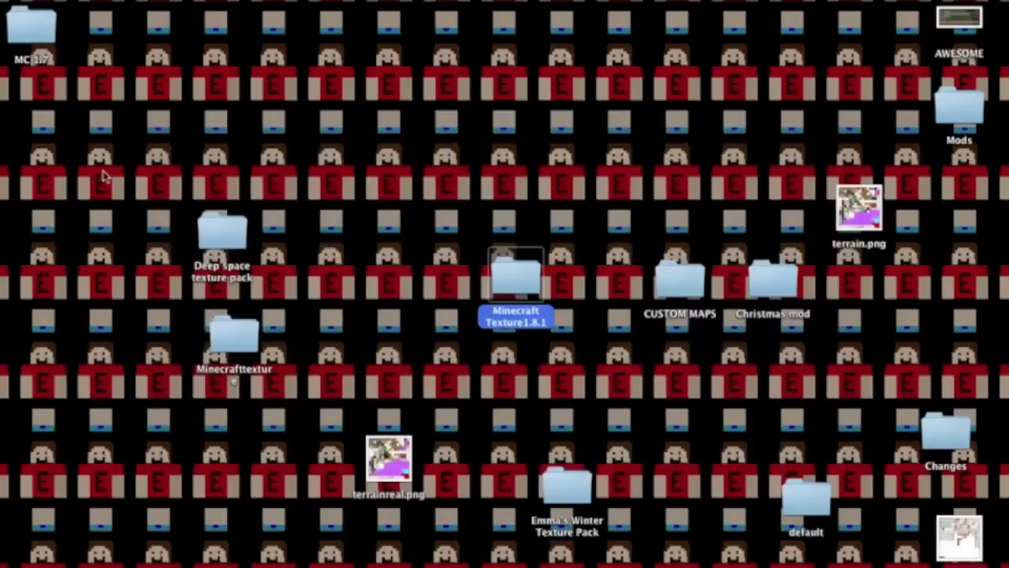
Open a Finder window on the minecraft folder and go through bin into the minecraft.jar folder.
{"action": "left_click", "coordinate": [103, 171]}
{"action": "left_click", "coordinate": [208, 2]}
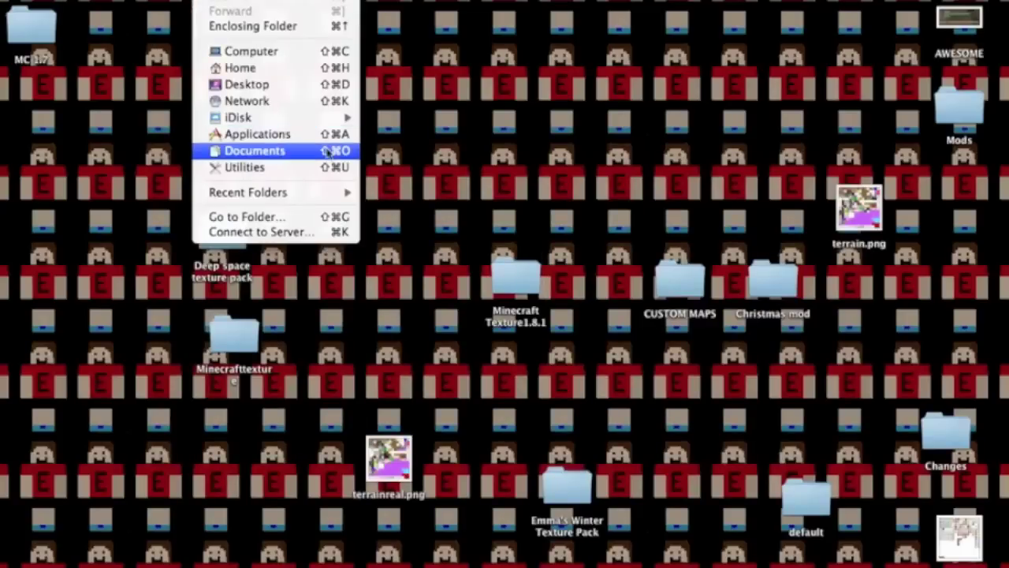
{"action": "left_click", "coordinate": [257, 134]}
{"action": "left_click", "coordinate": [254, 232]}
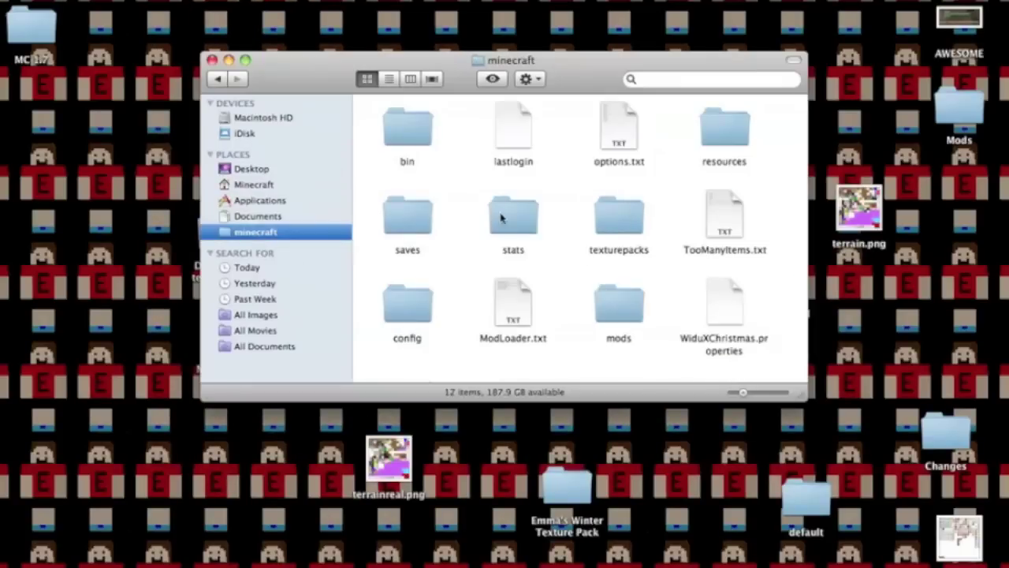
{"action": "double_click", "coordinate": [406, 119]}
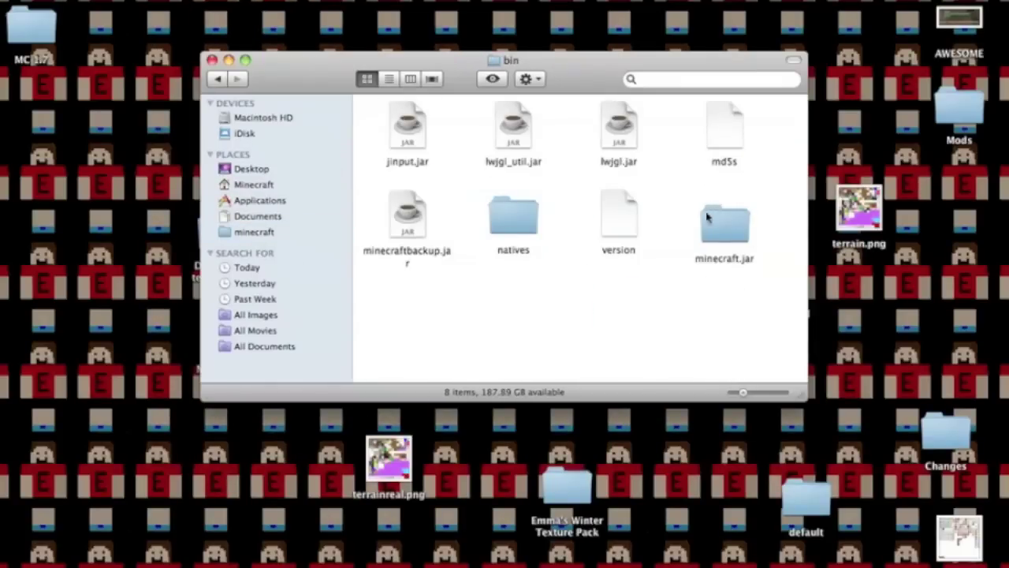
{"action": "double_click", "coordinate": [724, 223]}
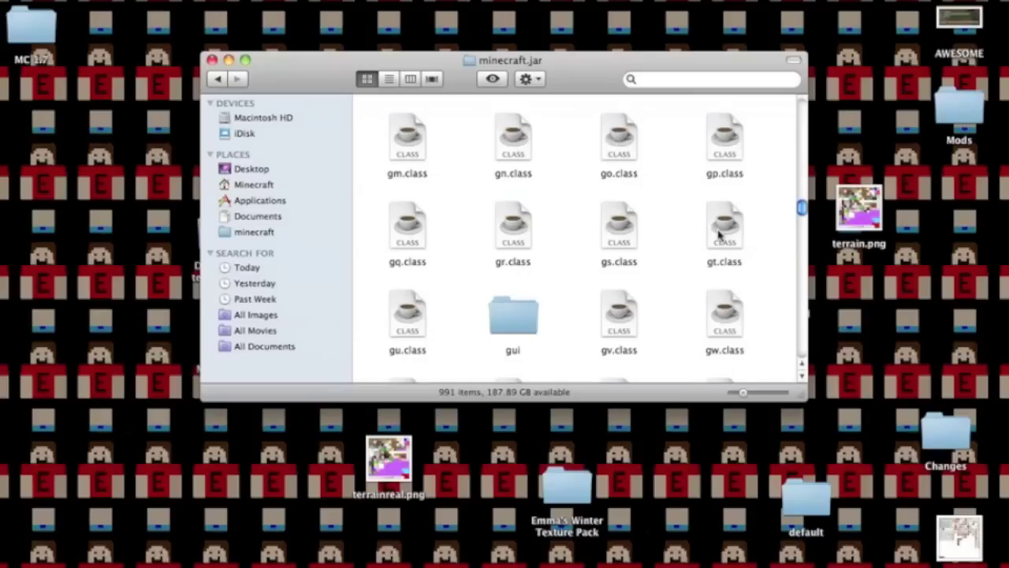
Find the terrain folder in minecraft.jar, view its moon and sun images, select them all and return to minecraft.jar.
{"action": "type", "text": "terrain"}
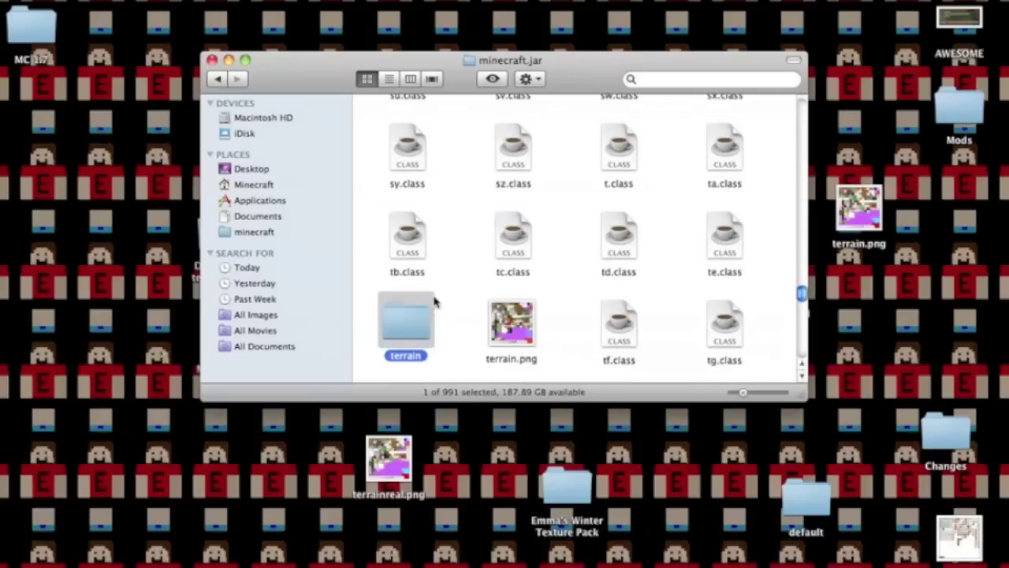
{"action": "double_click", "coordinate": [407, 319]}
{"action": "mouse_move", "coordinate": [426, 136]}
{"action": "left_mouse_down"}
{"action": "mouse_move", "coordinate": [734, 158]}
{"action": "mouse_move", "coordinate": [426, 138]}
{"action": "left_mouse_up"}
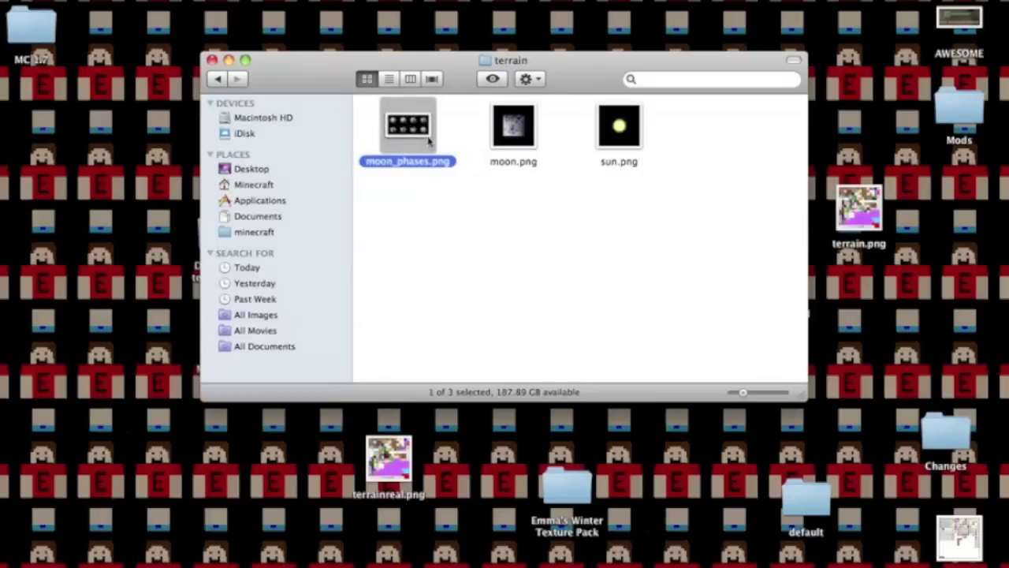
{"action": "left_click", "coordinate": [220, 82]}
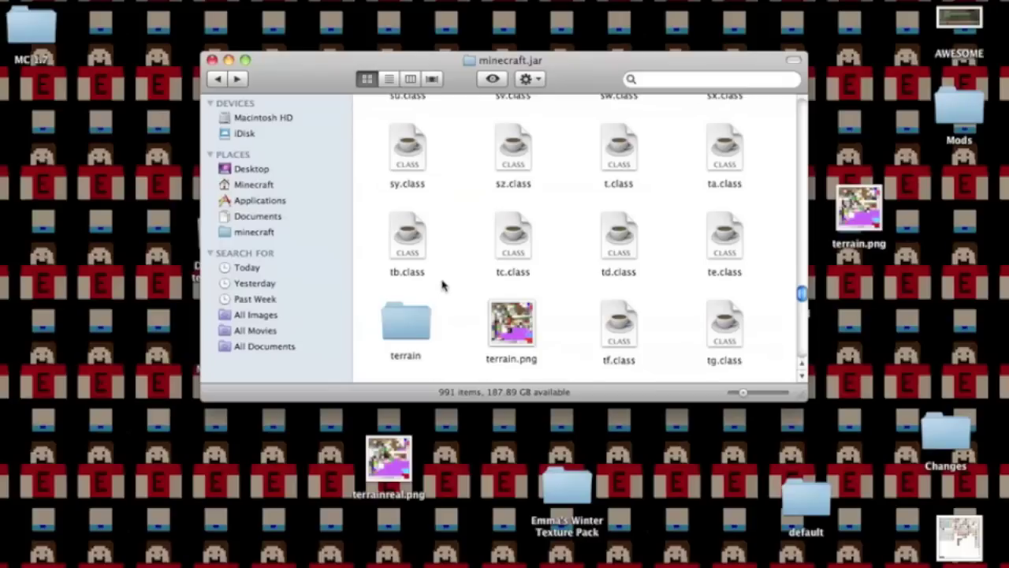
{"action": "double_click", "coordinate": [418, 339]}
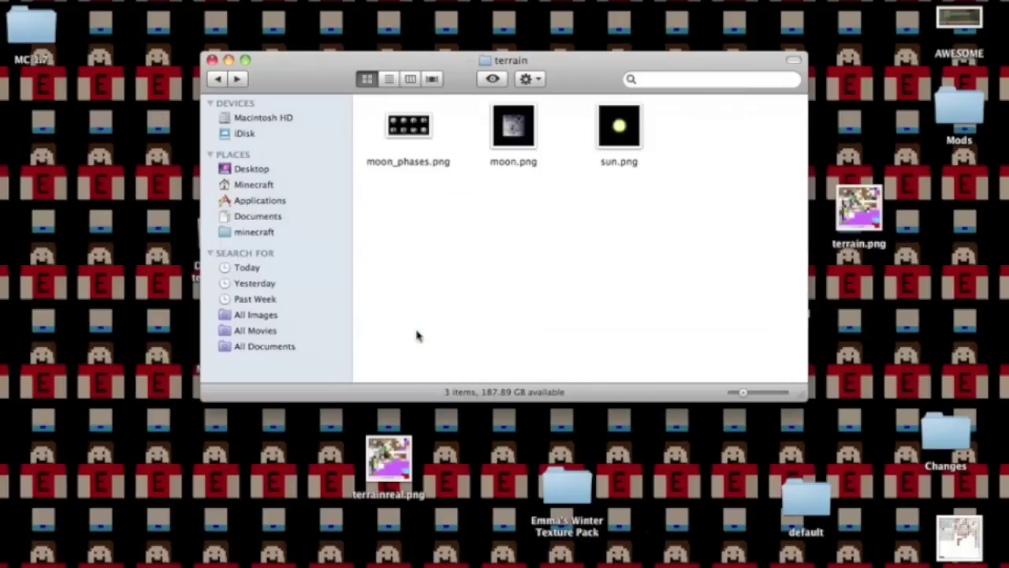
{"action": "key", "text": "super+a"}
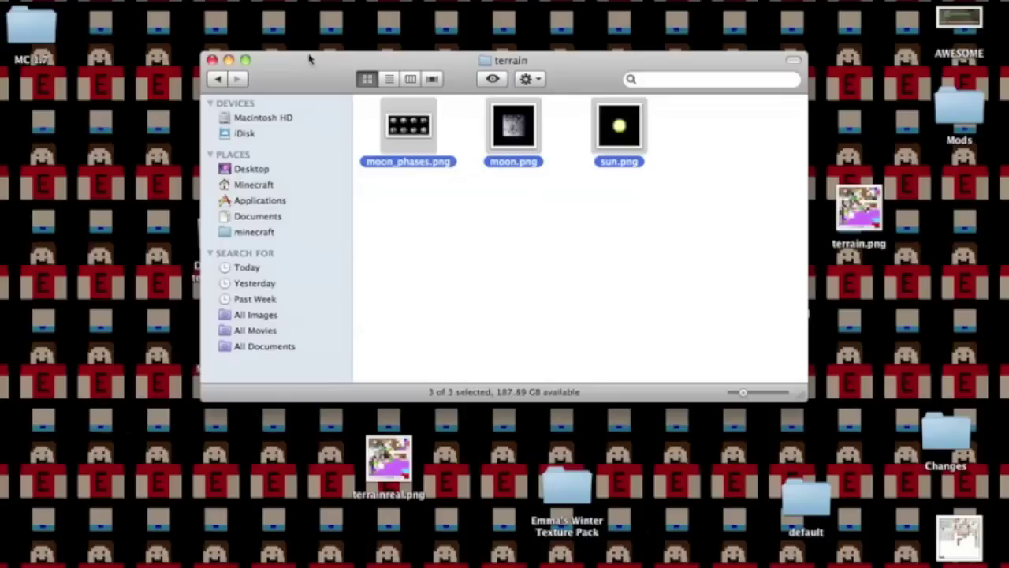
{"action": "left_click", "coordinate": [224, 82]}
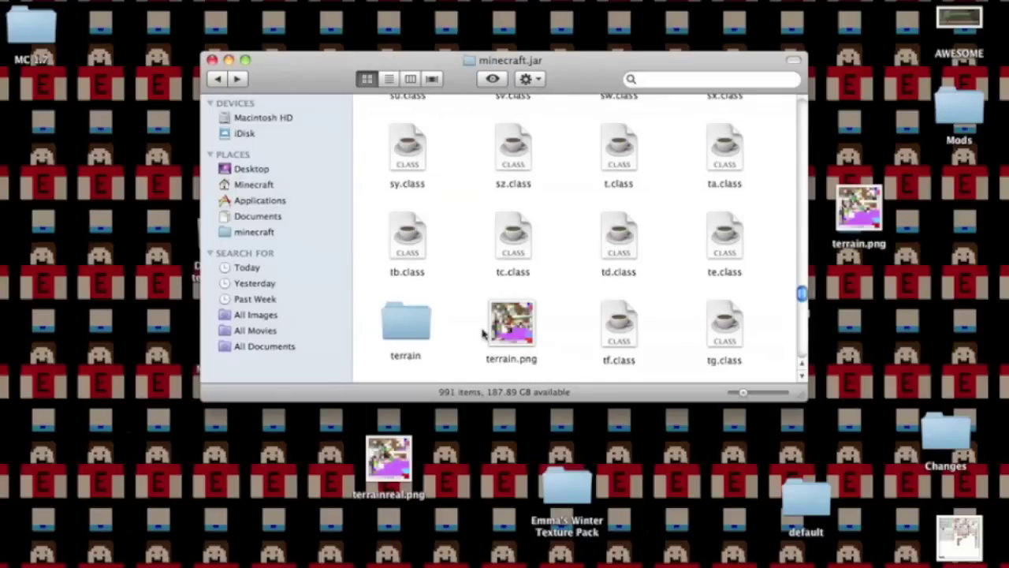
Find the armor folder in minecraft.jar and look through its armor texture images.
{"action": "scroll", "coordinate": [484, 335], "scroll_direction": "down", "scroll_amount": 20}
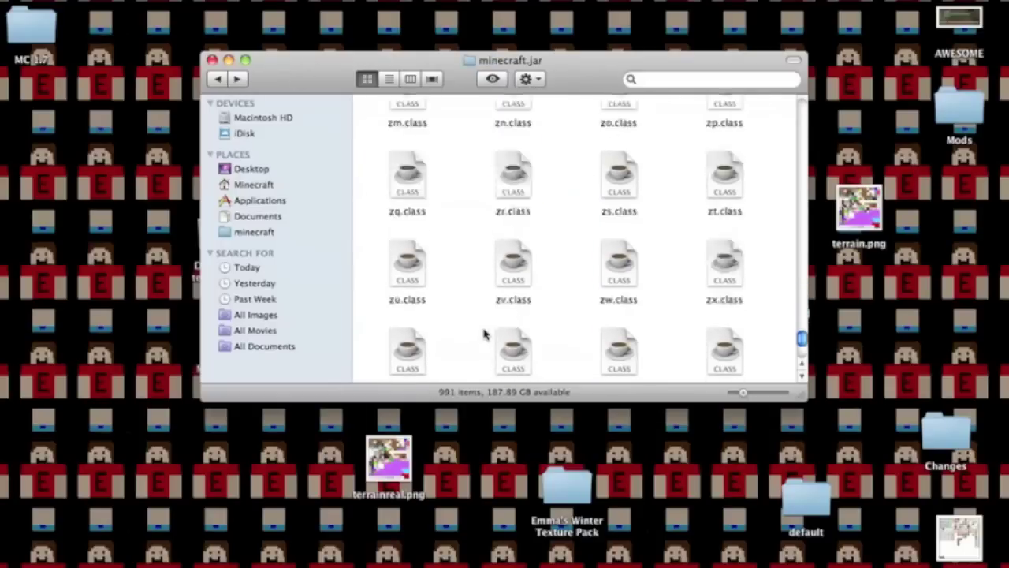
{"action": "type", "text": "ar"}
{"action": "left_click", "coordinate": [630, 193]}
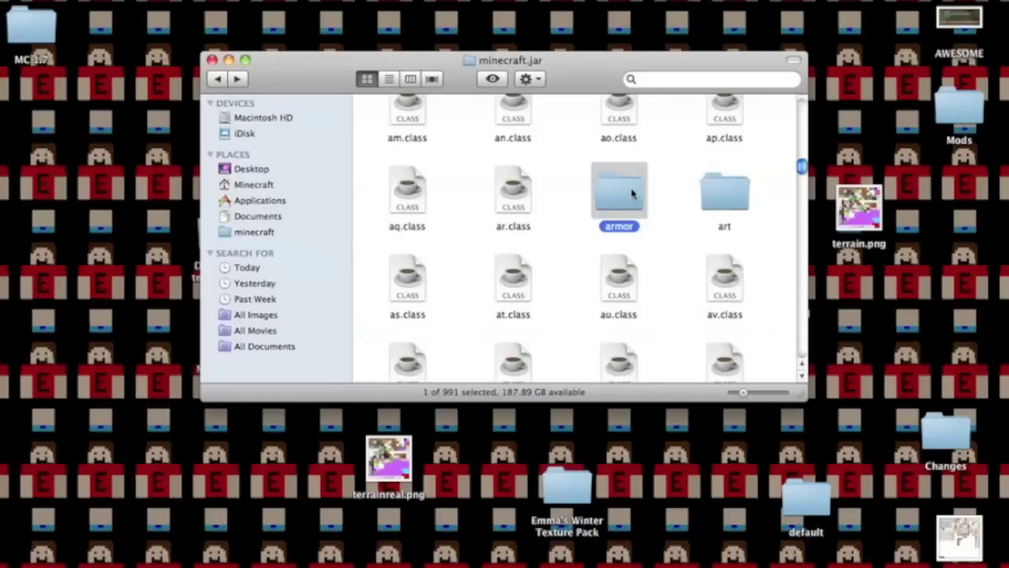
{"action": "double_click", "coordinate": [631, 193]}
{"action": "left_click", "coordinate": [220, 82]}
{"action": "double_click", "coordinate": [630, 197]}
{"action": "scroll", "coordinate": [384, 178], "scroll_direction": "right", "scroll_amount": 5}
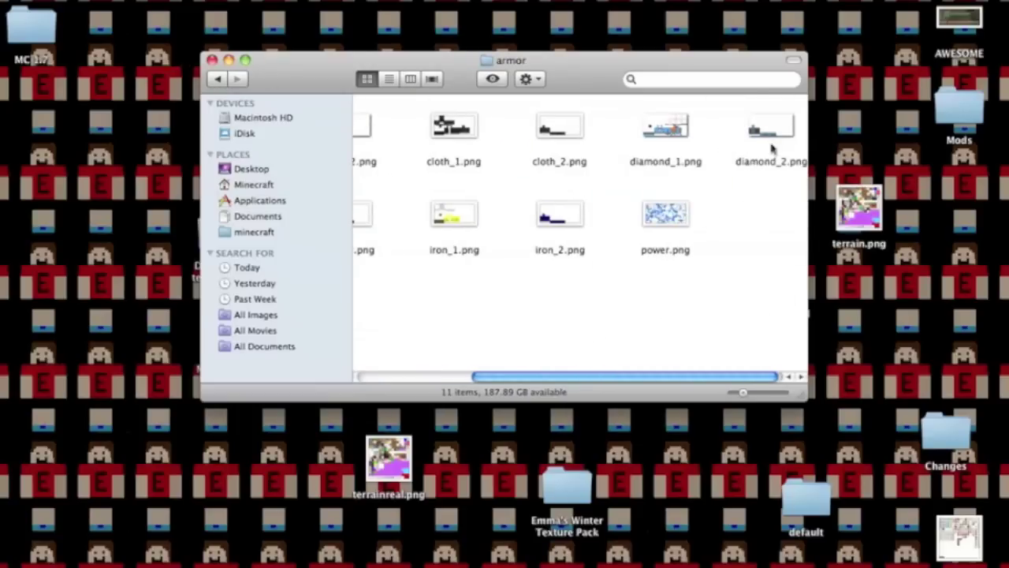
{"action": "scroll", "coordinate": [465, 280], "scroll_direction": "left", "scroll_amount": 5}
Clean up the icons in the armor folder and arrange them by name.
{"action": "right_click", "coordinate": [541, 305]}
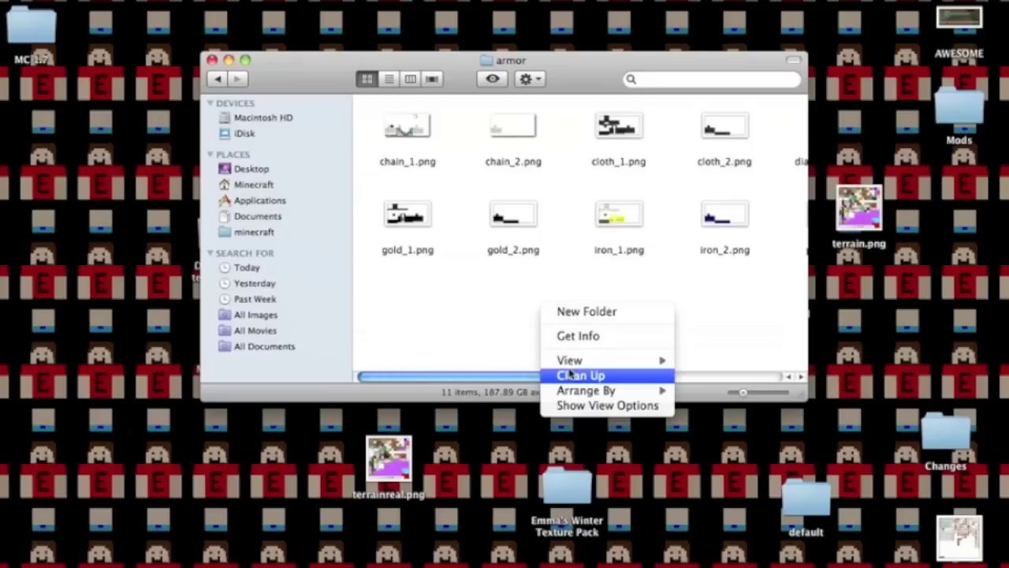
{"action": "left_click", "coordinate": [569, 376]}
{"action": "right_click", "coordinate": [571, 370]}
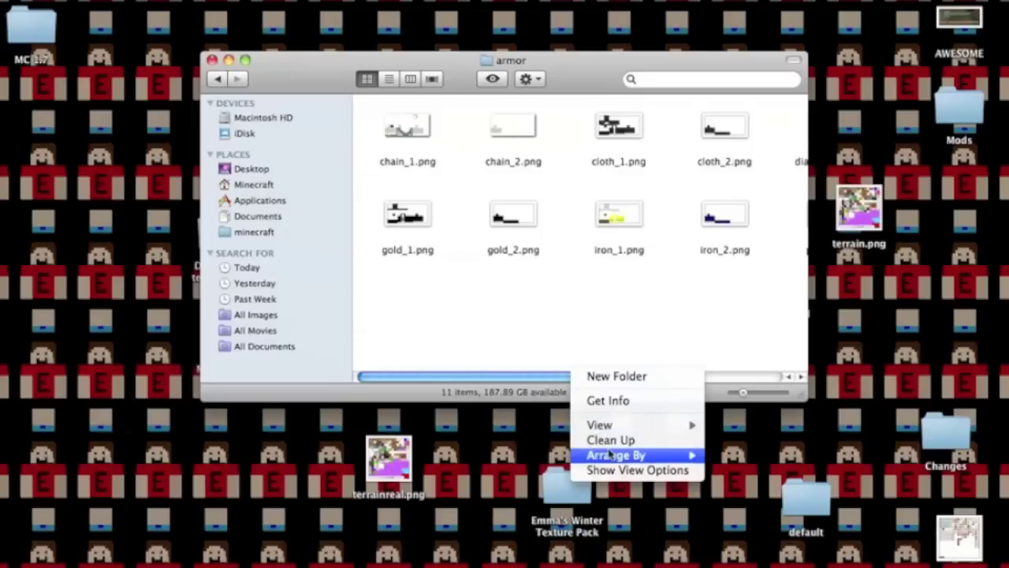
{"action": "mouse_move", "coordinate": [630, 455]}
{"action": "left_click", "coordinate": [738, 454]}
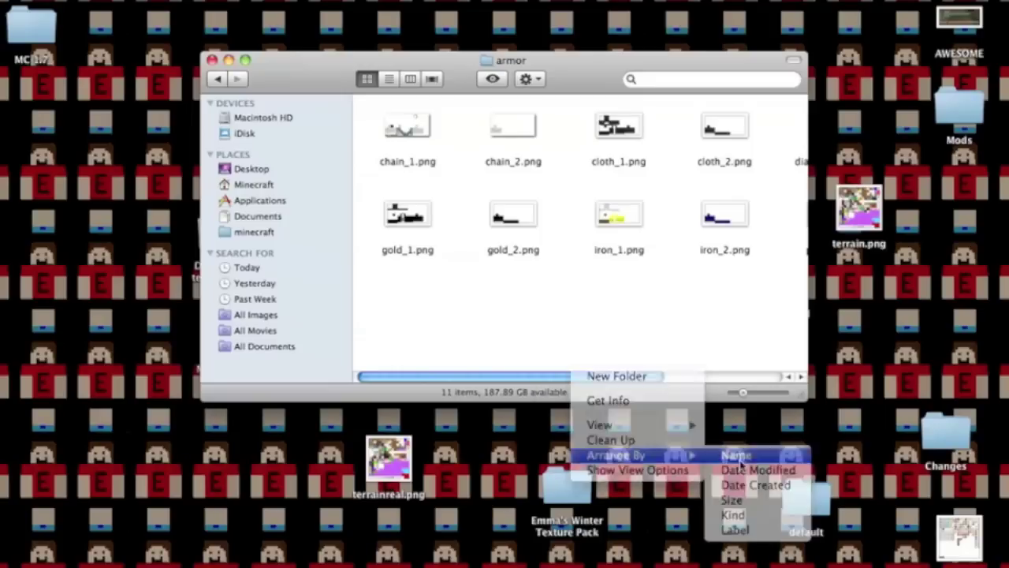
View the paintings image kz.png in minecraft.jar's art folder, then close the image and the folder window.
{"action": "left_click", "coordinate": [216, 79]}
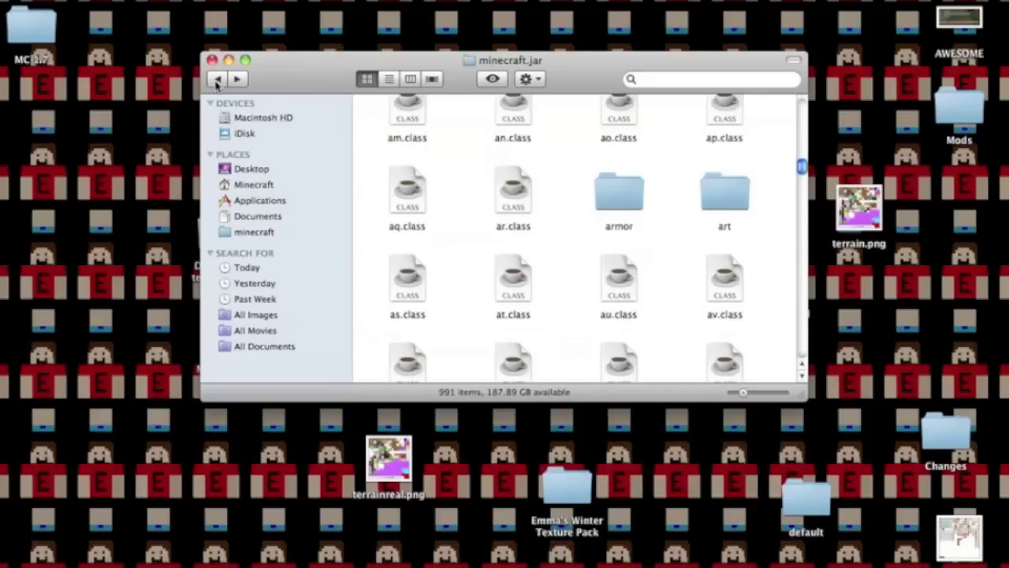
{"action": "double_click", "coordinate": [724, 195]}
{"action": "double_click", "coordinate": [420, 132]}
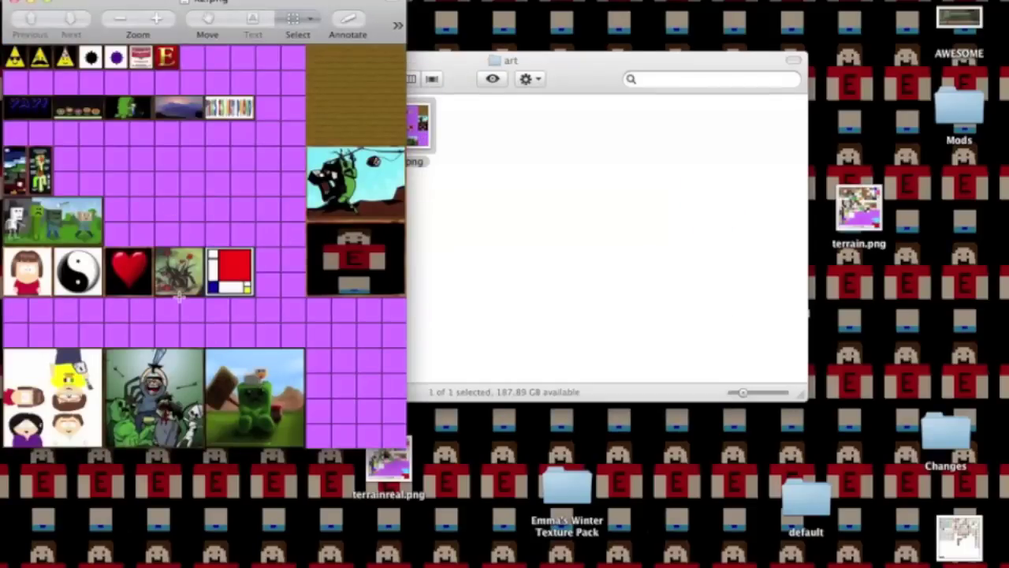
{"action": "key", "text": "super+q"}
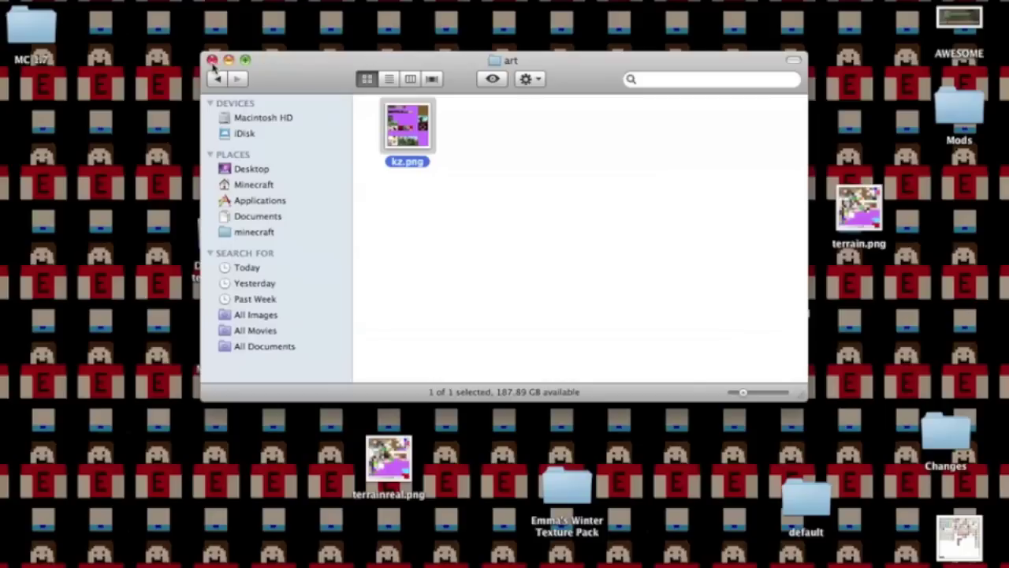
{"action": "left_click", "coordinate": [212, 61]}
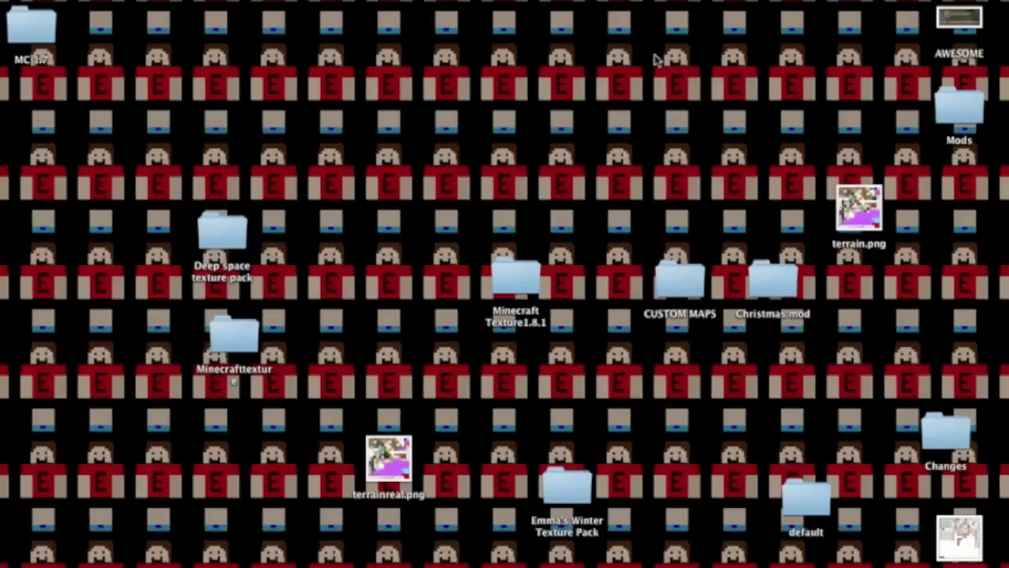